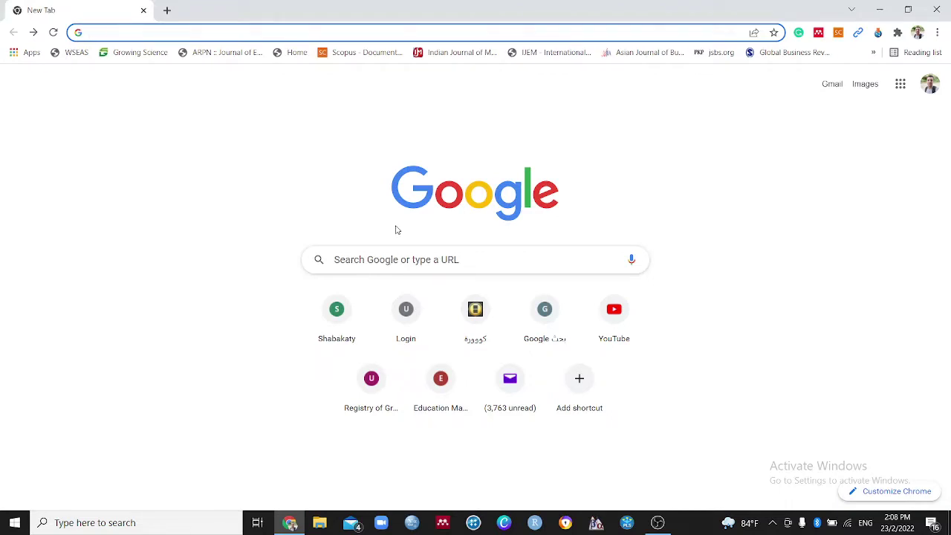
# Search Google for 'SEJDA' and open the 'Sejda helps with your PDF tasks' result
pyautogui.write('SE')
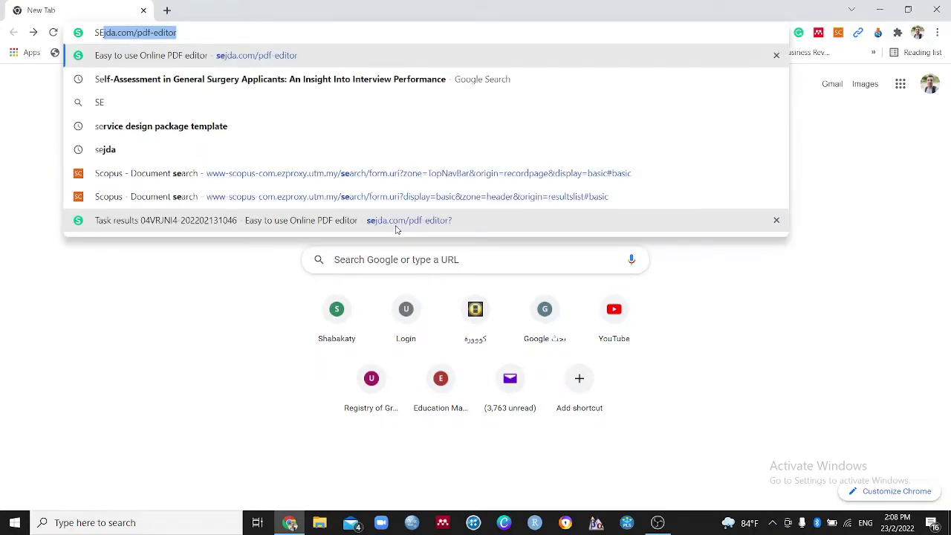
pyautogui.write('JDA')
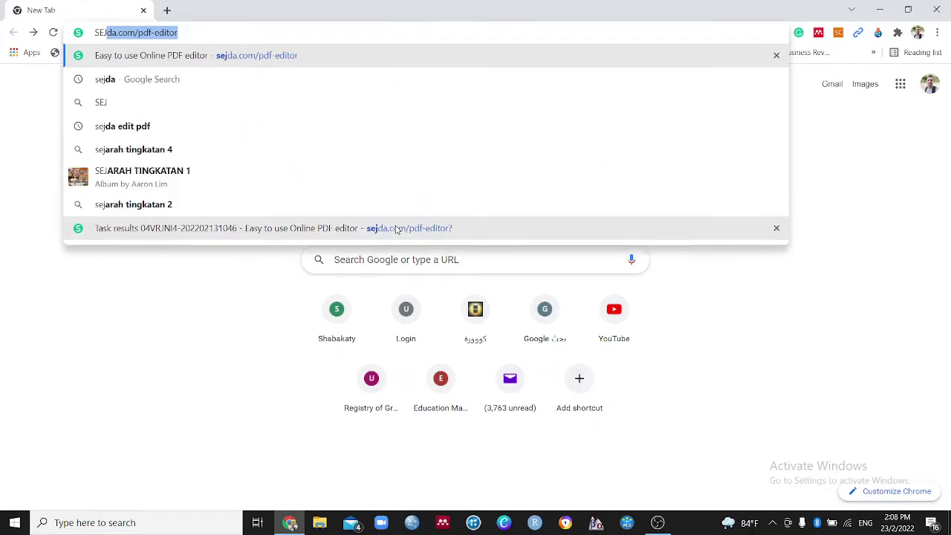
pyautogui.click(174, 79)
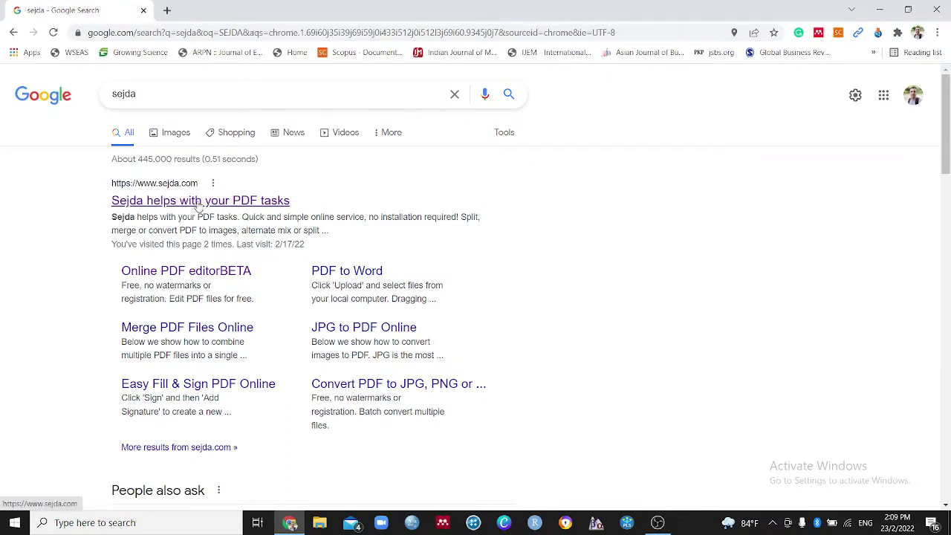
pyautogui.click(199, 202)
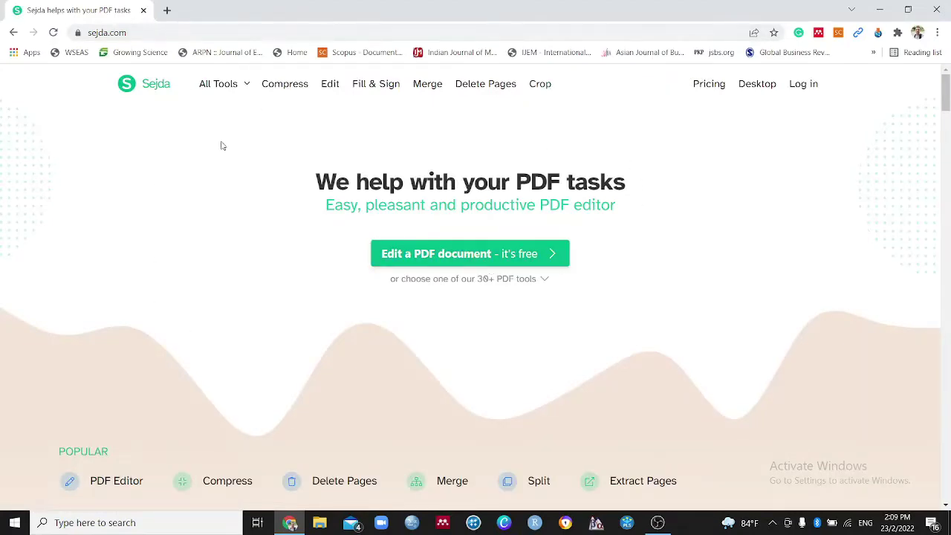
# Open the 'Edit a PDF document – it's free' Online PDF editor from the Sejda homepage
pyautogui.scroll(-3, 383, 293)
pyautogui.scroll(3, 384, 293)
pyautogui.click(541, 258)
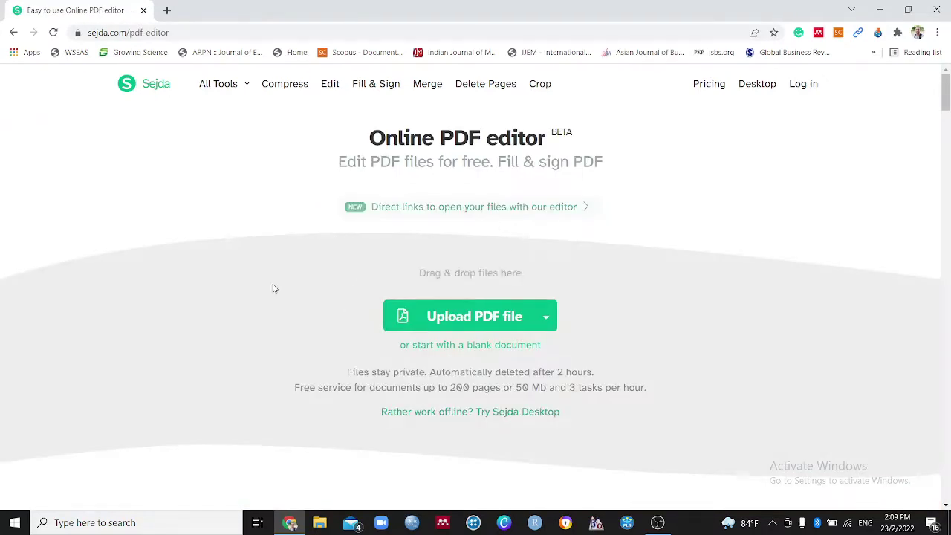
pyautogui.scroll(-2, 274, 288)
pyautogui.scroll(1, 273, 288)
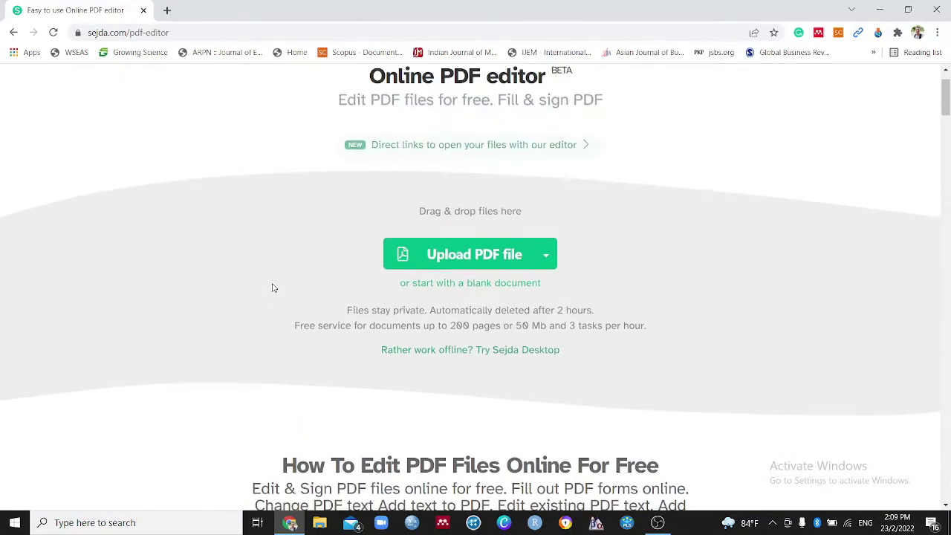
pyautogui.scroll(1, 284, 288)
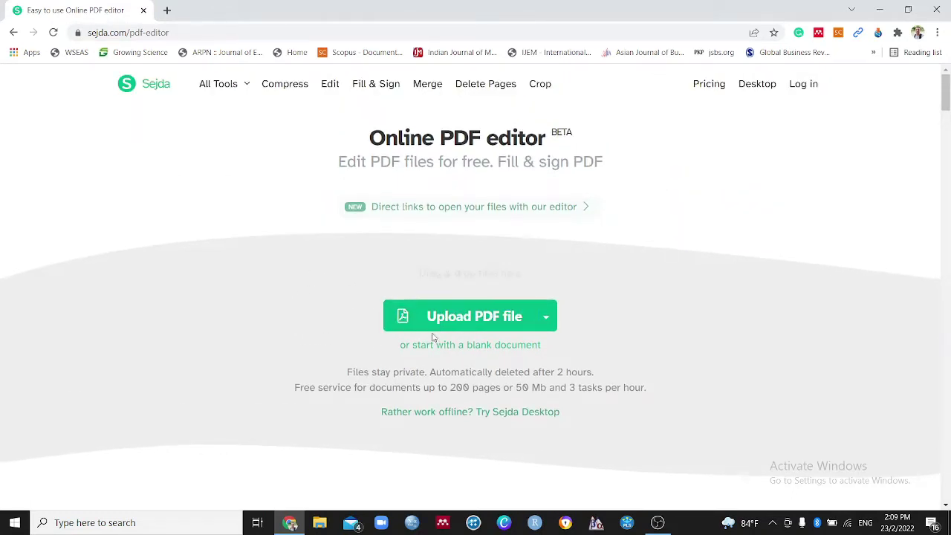
# Upload APPLICATION_FOR_APPOINTMENT_OF_EXTERNAL_SUPERVISORS PDF from Desktop > sejda into the editor
pyautogui.click(497, 321)
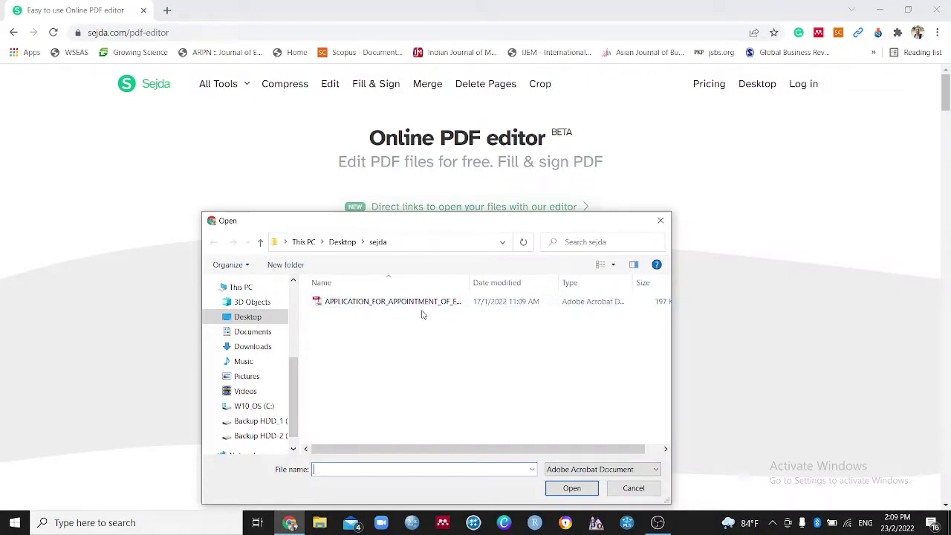
pyautogui.click(376, 307)
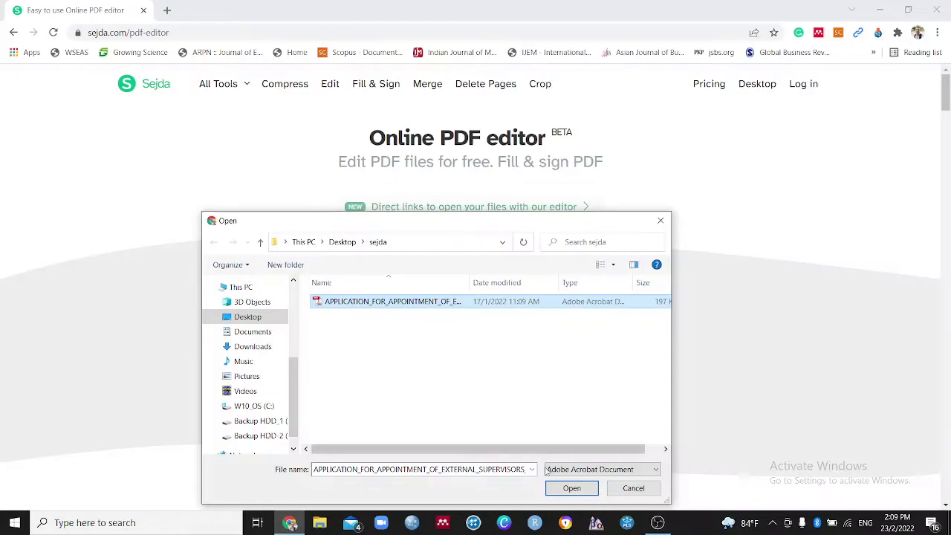
pyautogui.click(583, 494)
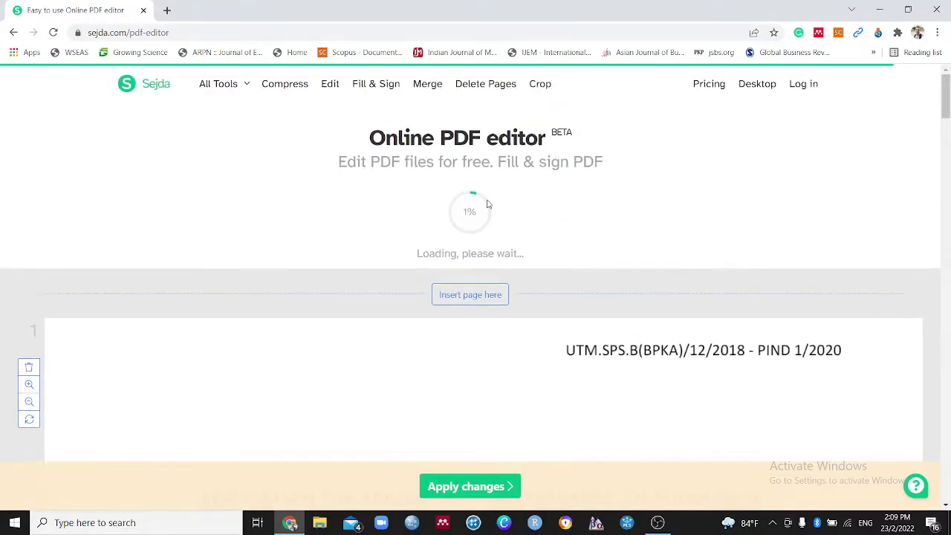
# Scroll through the loaded co-supervisor form and select the Text tool
pyautogui.scroll(-1, 521, 288)
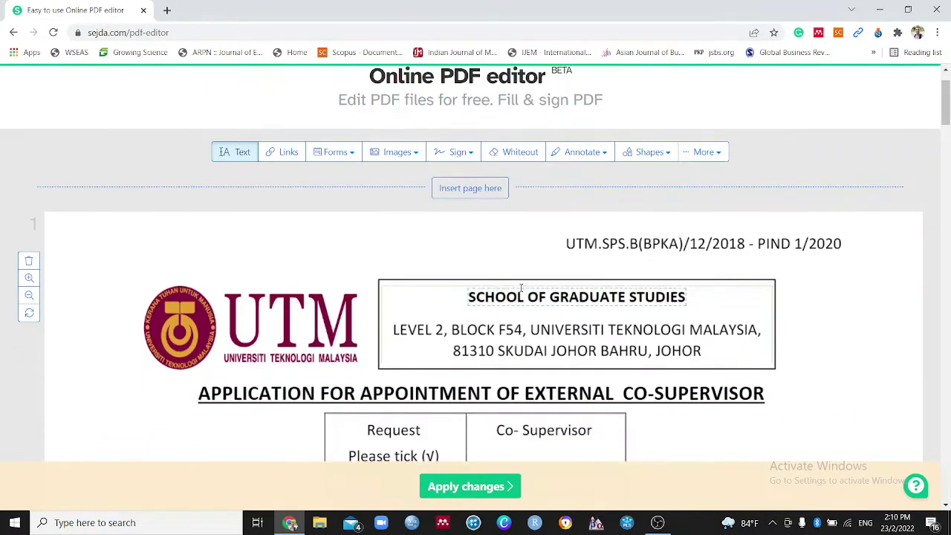
pyautogui.scroll(-2, 521, 289)
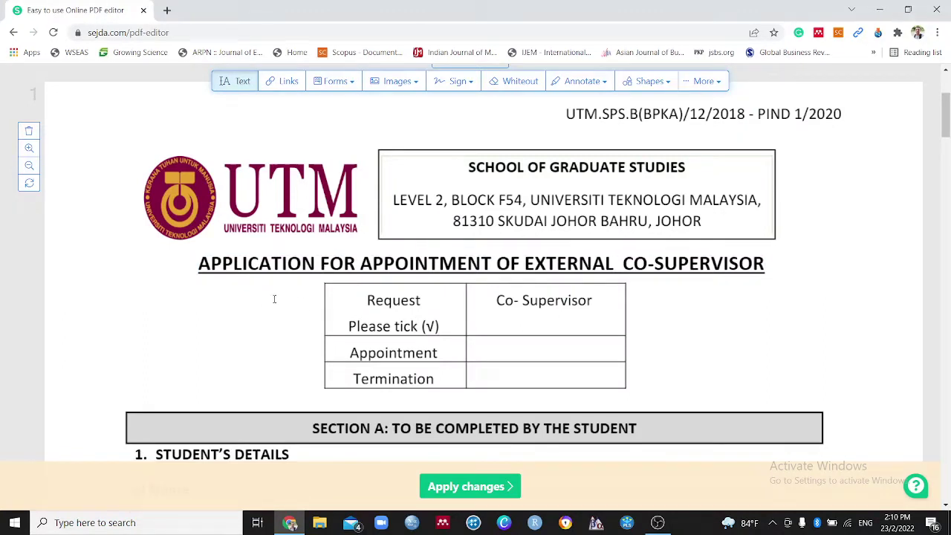
pyautogui.scroll(-1, 297, 293)
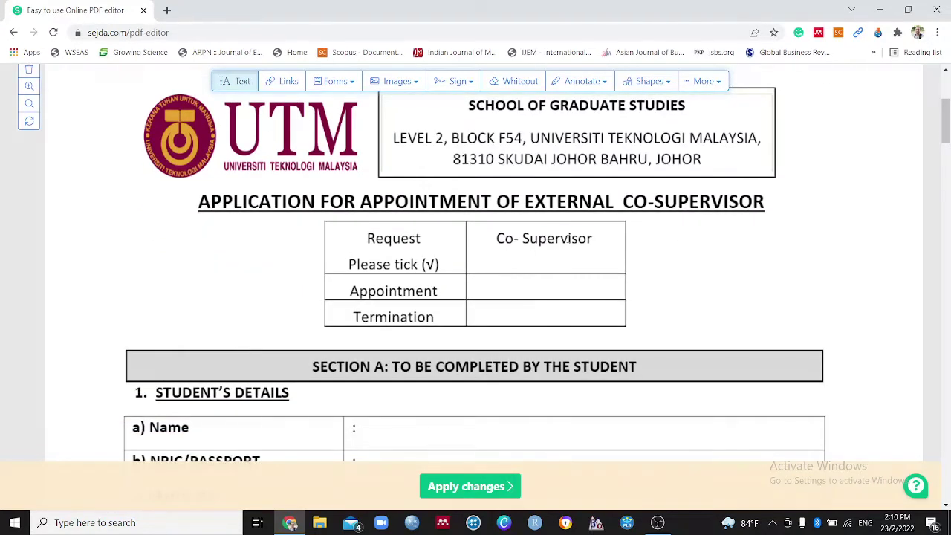
pyautogui.scroll(-1, 318, 292)
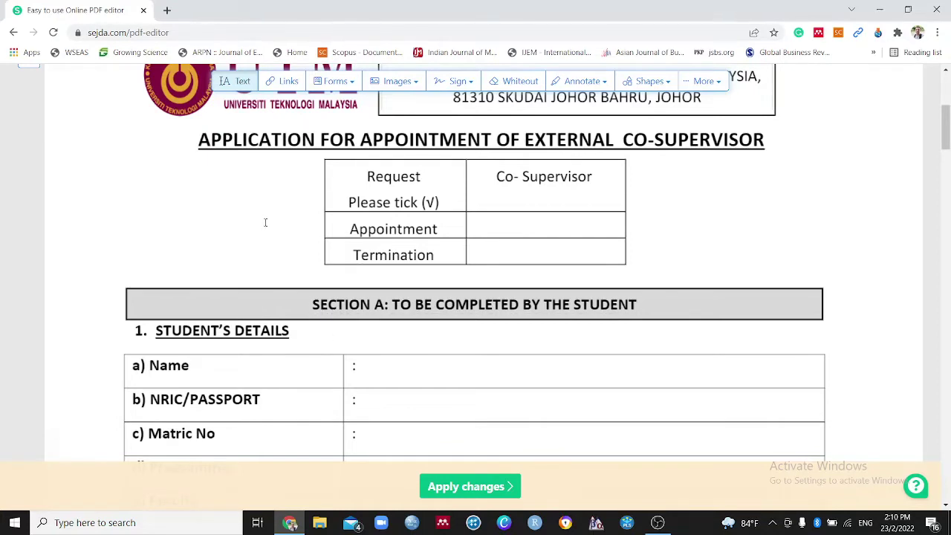
pyautogui.scroll(1, 250, 270)
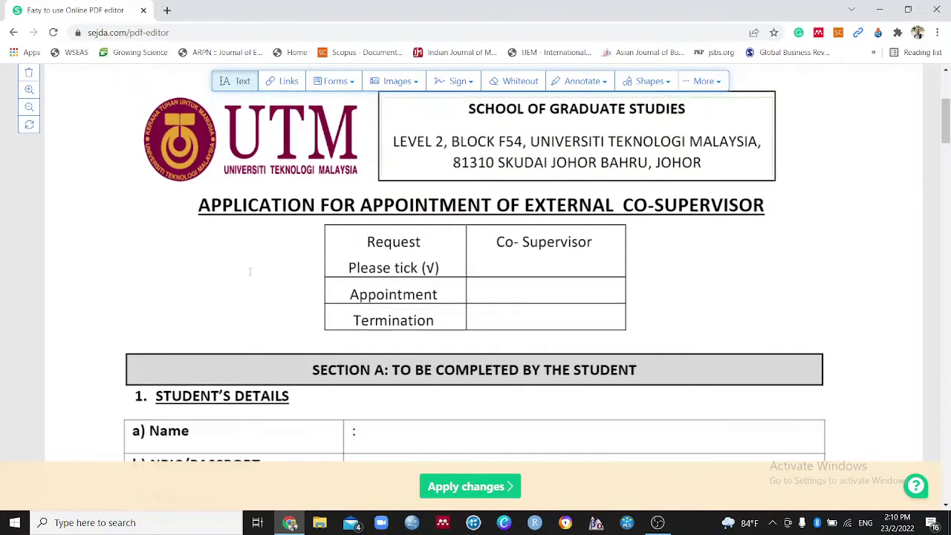
pyautogui.scroll(1, 251, 271)
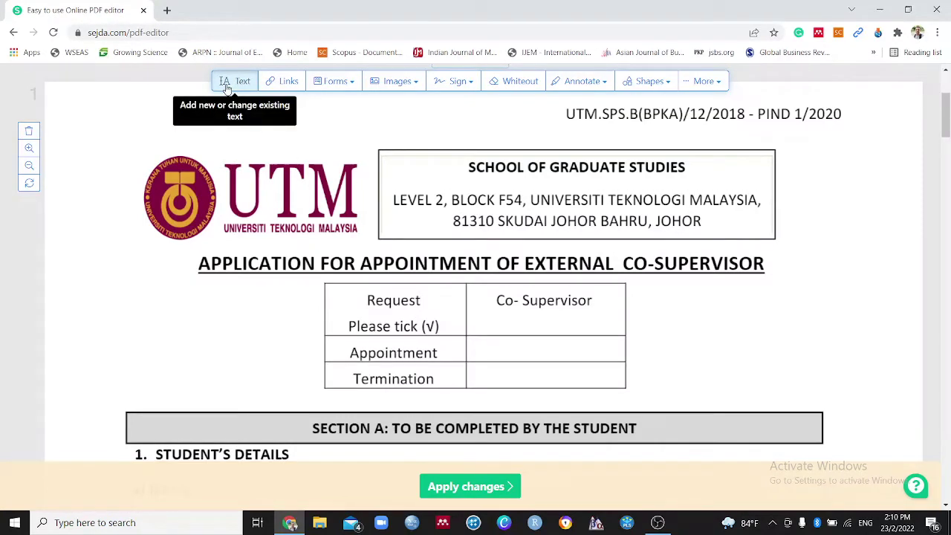
pyautogui.click(232, 88)
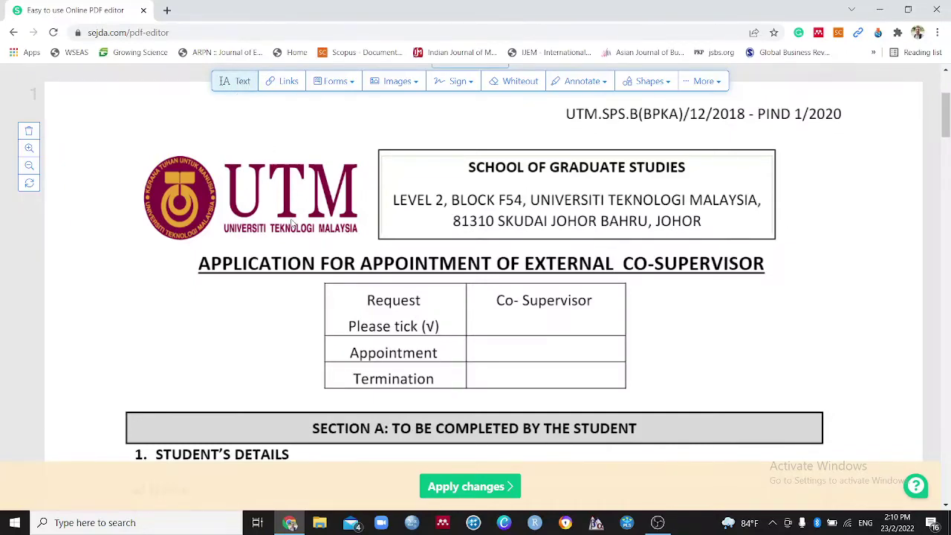
pyautogui.scroll(-2, 291, 223)
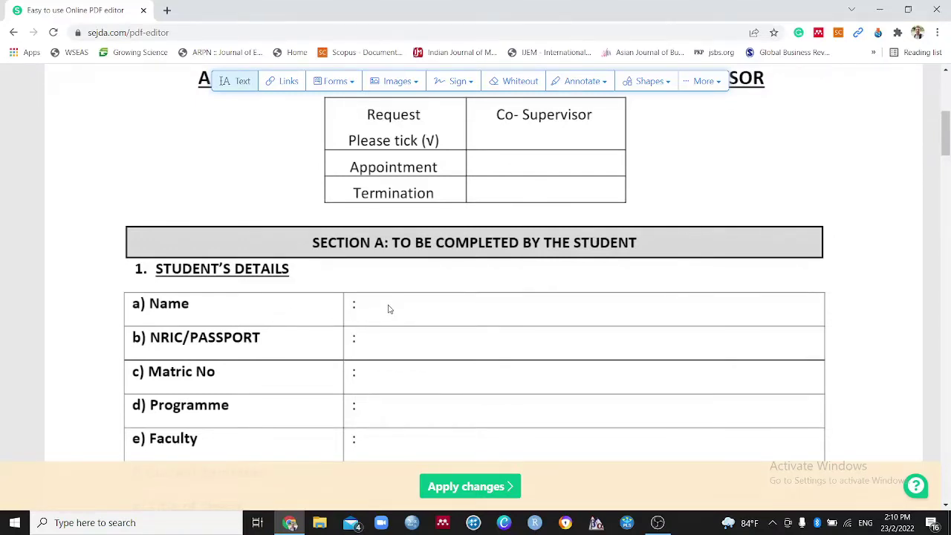
# Add the student's full name as text, aligned right after the Name colon
pyautogui.click(233, 81)
pyautogui.click(396, 304)
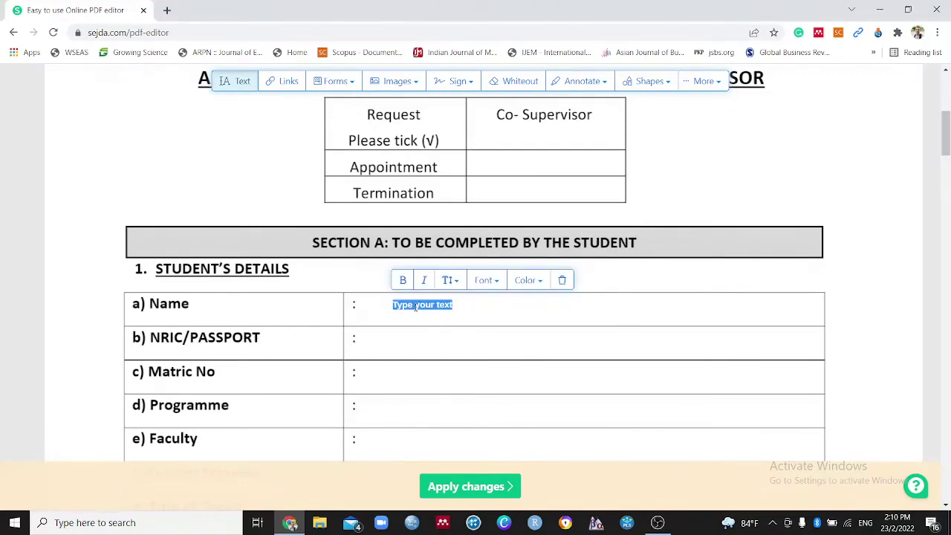
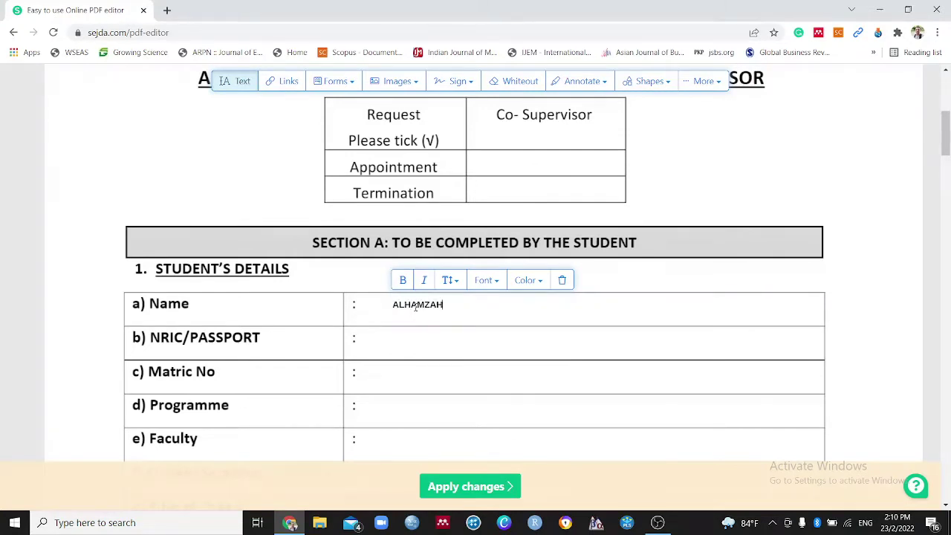
pyautogui.click(419, 321)
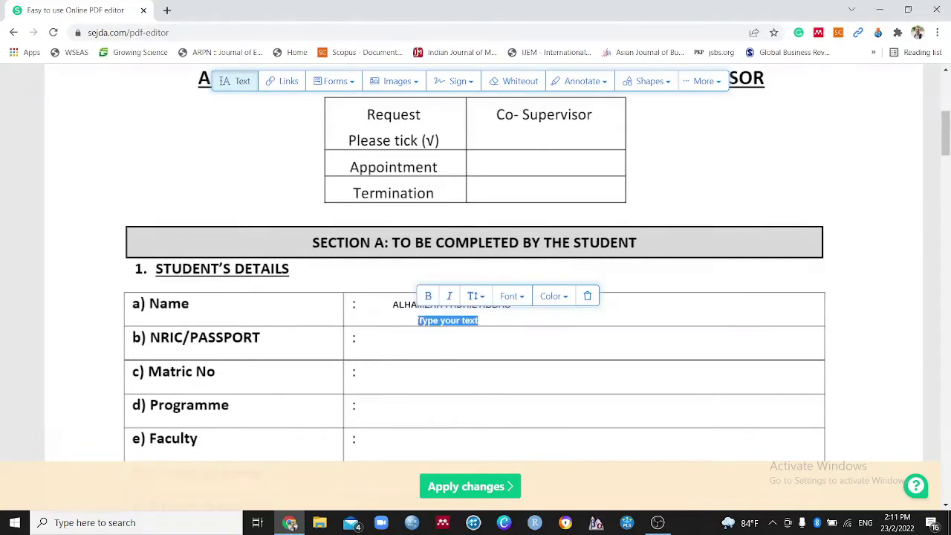
pyautogui.press('BackSpace')
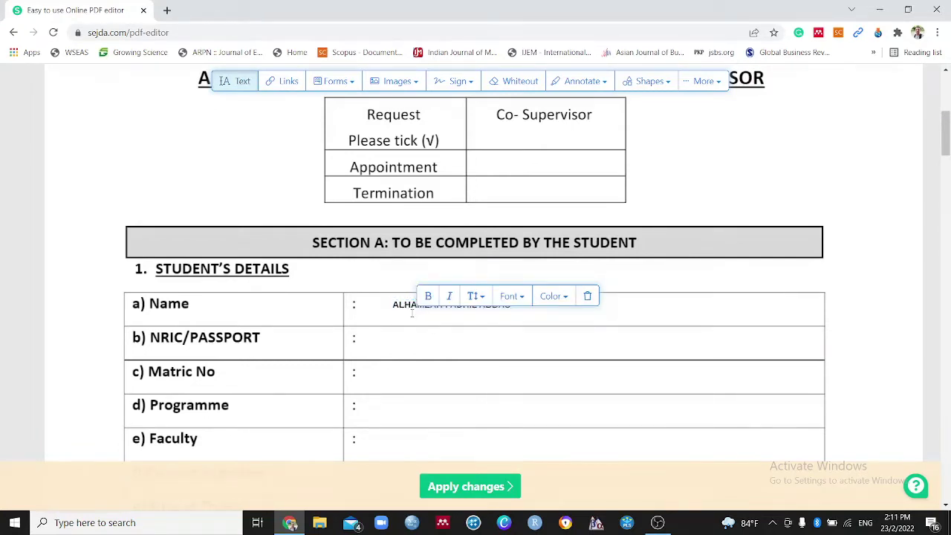
pyautogui.moveTo(396, 304)
pyautogui.mouseDown()
pyautogui.moveTo(365, 310)
pyautogui.moveTo(407, 330)
pyautogui.moveTo(387, 298)
pyautogui.moveTo(402, 310)
pyautogui.moveTo(377, 309)
pyautogui.mouseUp()
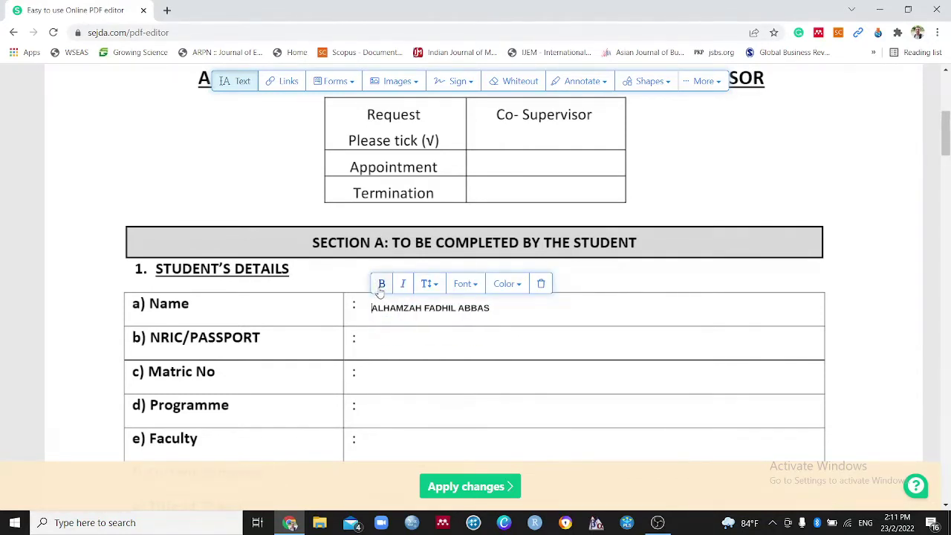
# Try the italic, font and colour options on the name, discarding an extra text box
pyautogui.click(406, 287)
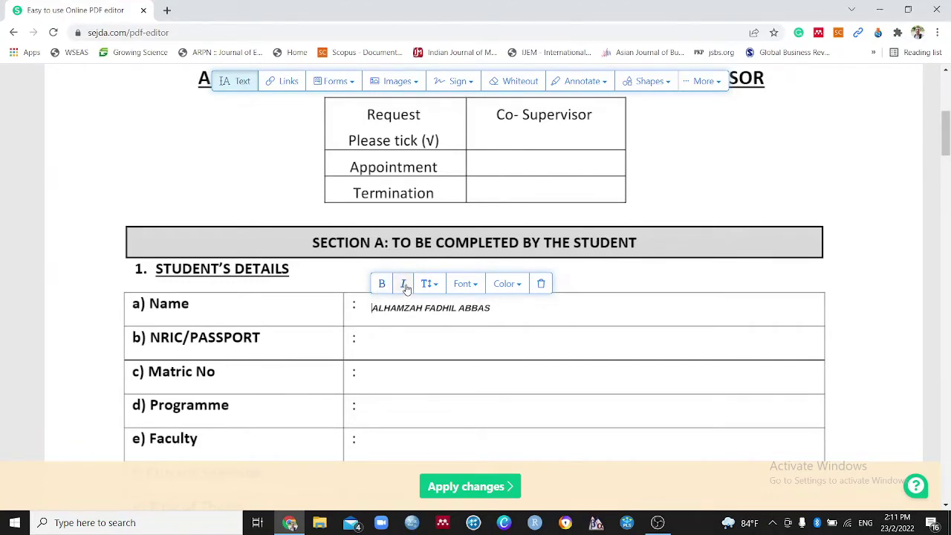
pyautogui.click(405, 286)
pyautogui.click(466, 285)
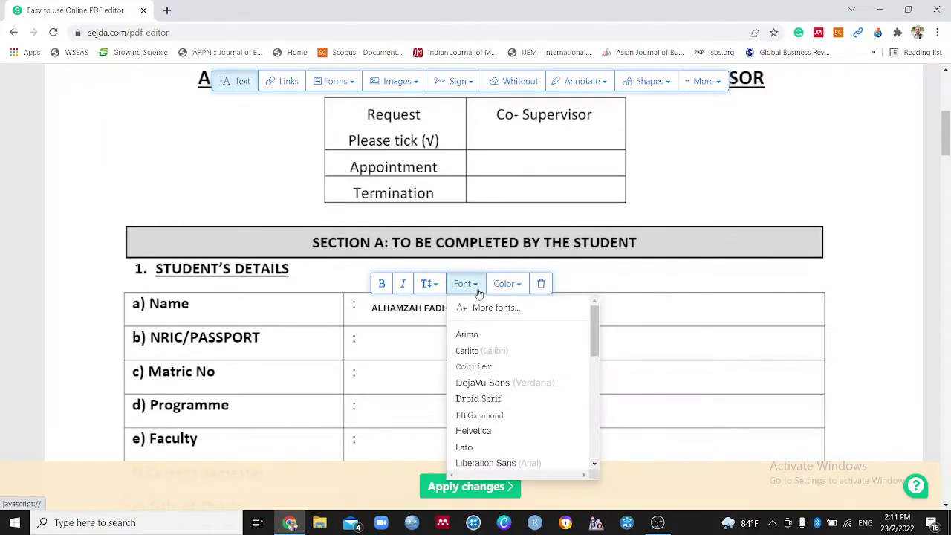
pyautogui.click(477, 288)
pyautogui.click(512, 288)
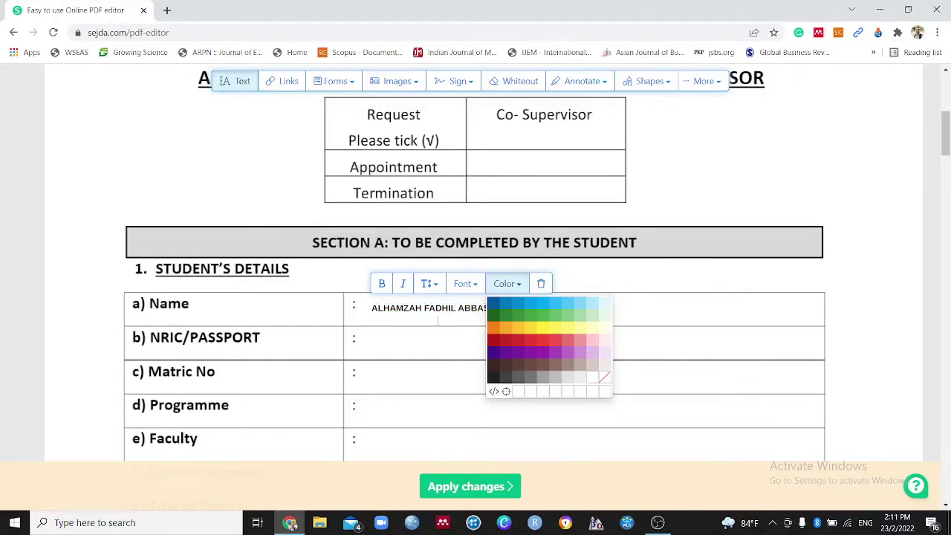
pyautogui.click(438, 329)
pyautogui.press('BackSpace')
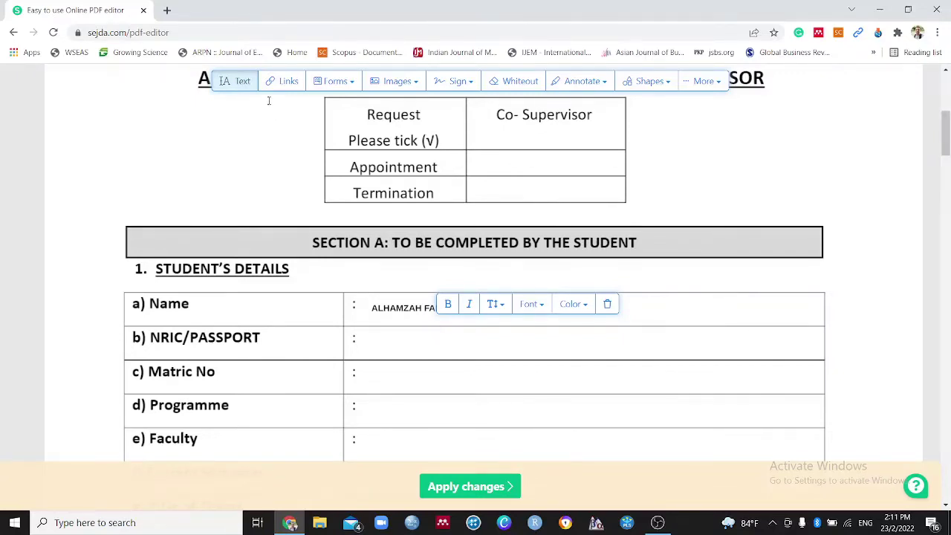
pyautogui.click(284, 81)
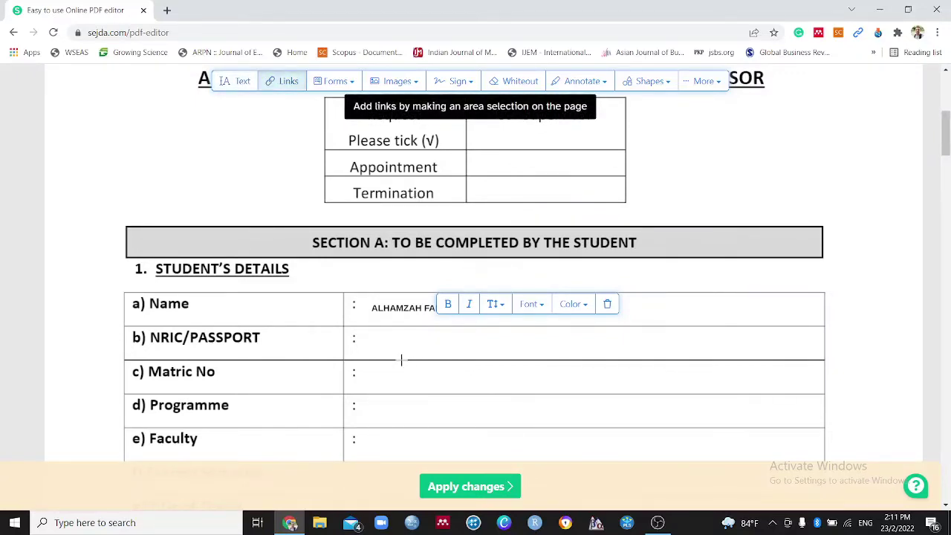
pyautogui.moveTo(372, 334); pyautogui.dragTo(466, 352)
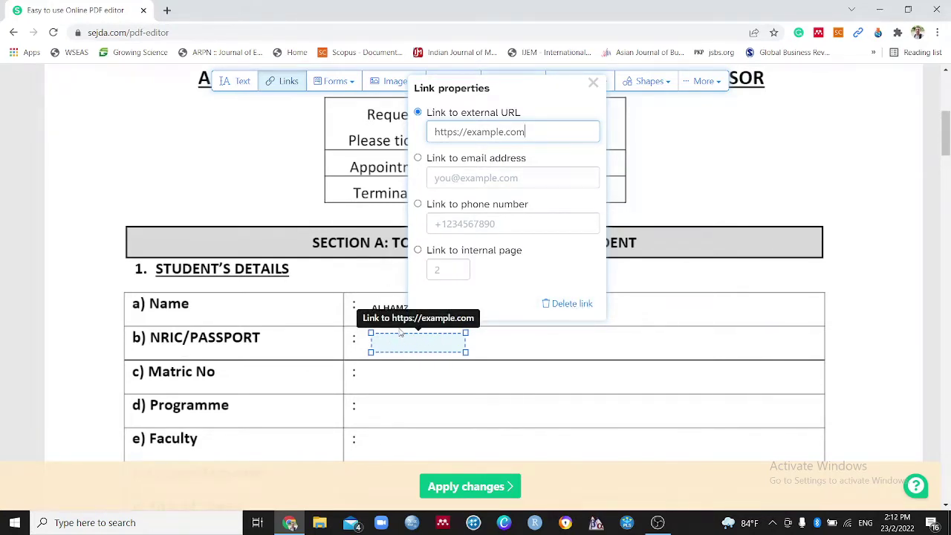
pyautogui.click(572, 304)
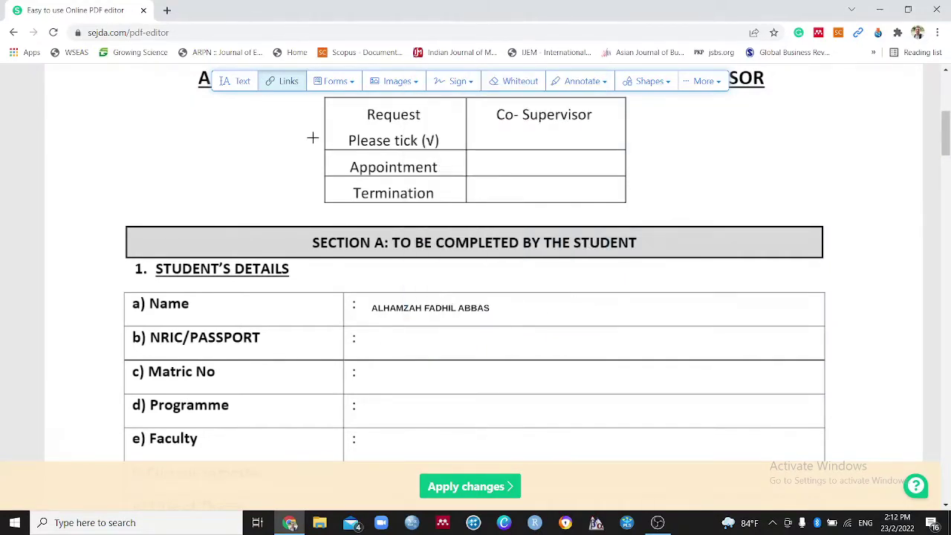
# Place a Forms checkmark in the Appointment row's Co-Supervisor cell
pyautogui.click(335, 82)
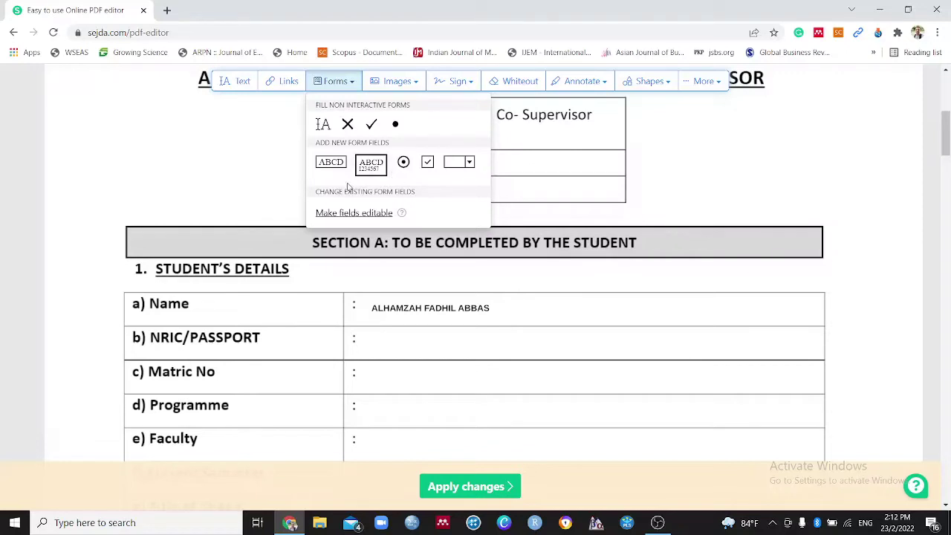
pyautogui.click(249, 211)
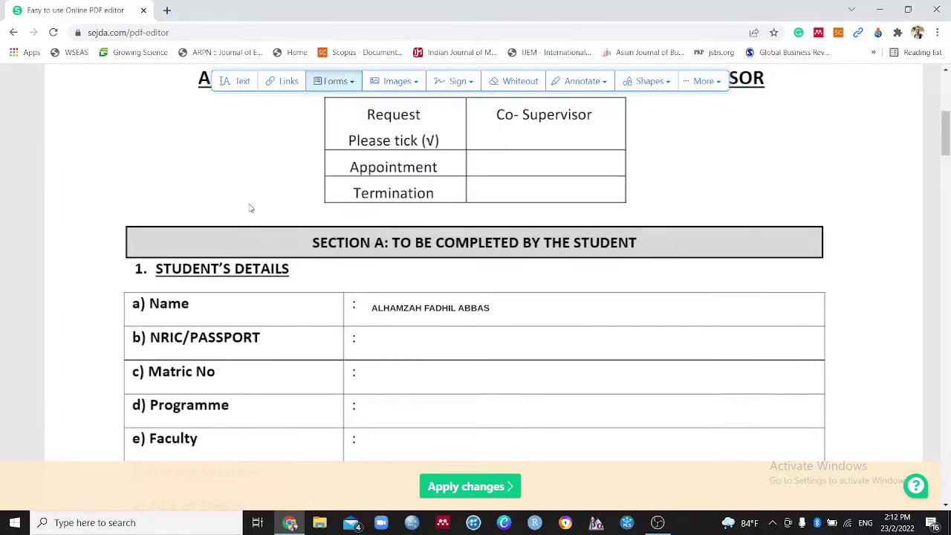
pyautogui.scroll(3, 410, 238)
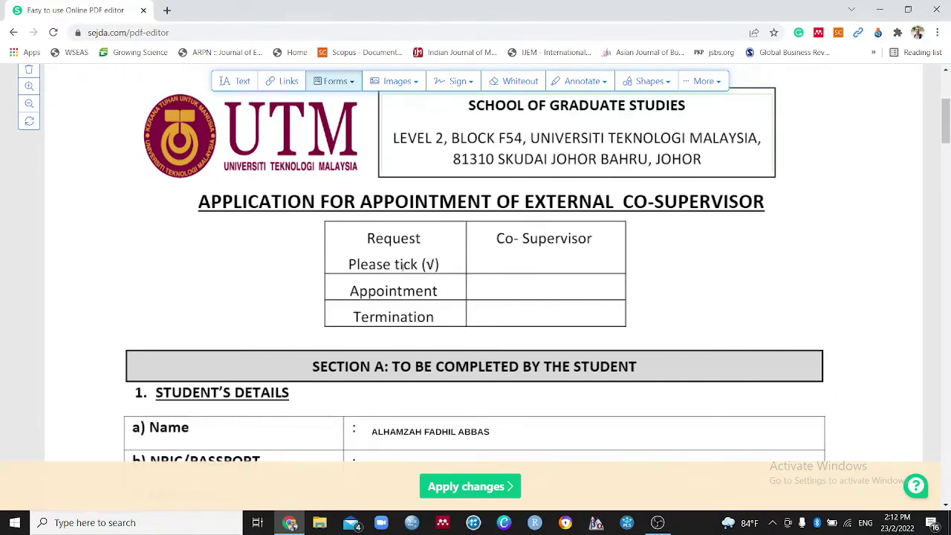
pyautogui.scroll(-1, 402, 268)
pyautogui.click(335, 85)
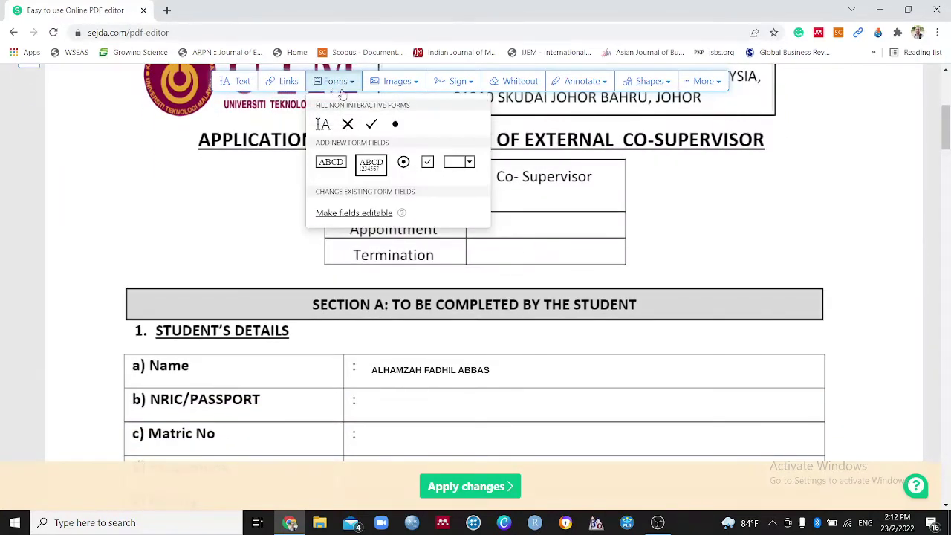
pyautogui.click(372, 128)
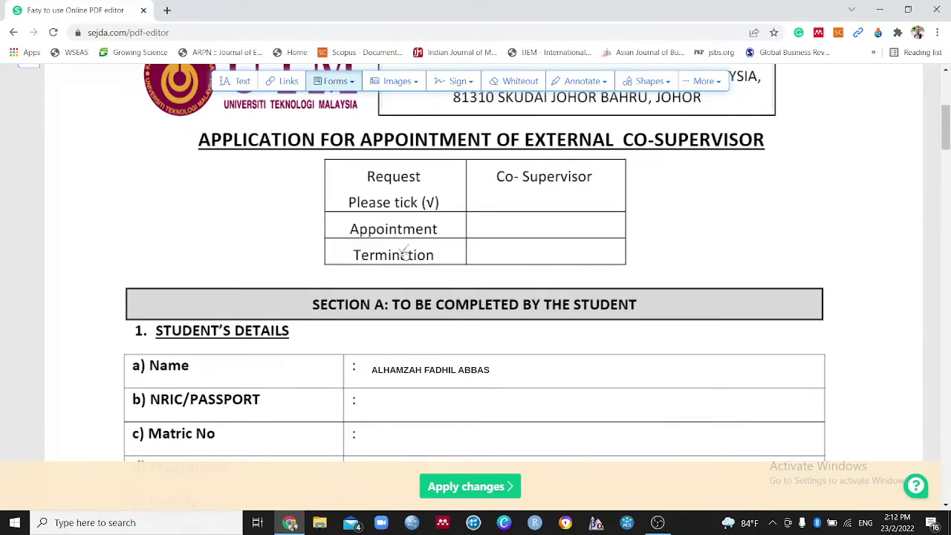
pyautogui.click(546, 228)
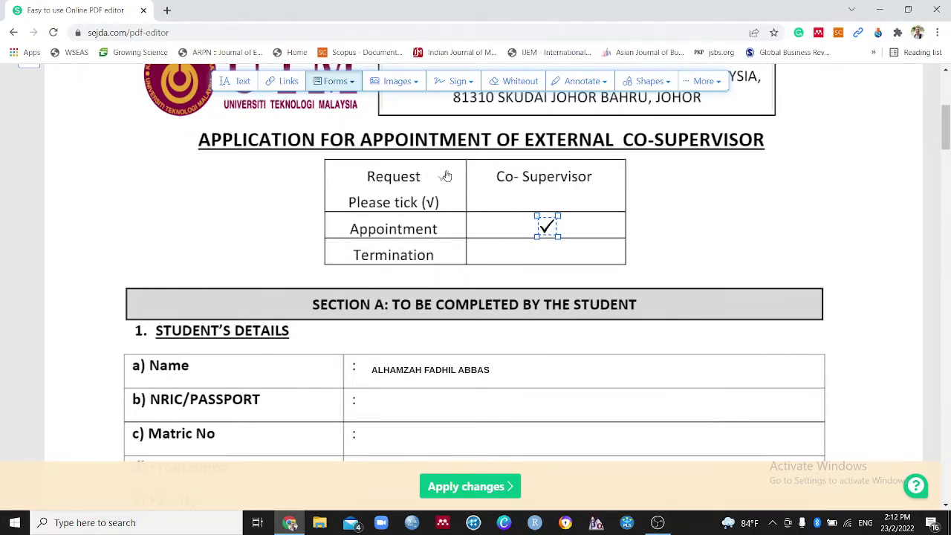
# Nudge the tick slightly left and rotate it to sit neatly
pyautogui.click(337, 87)
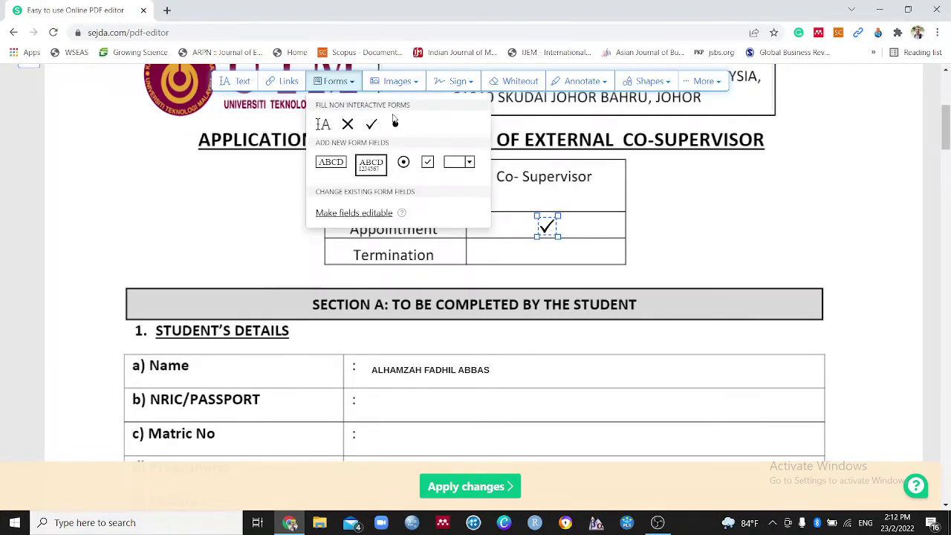
pyautogui.click(355, 87)
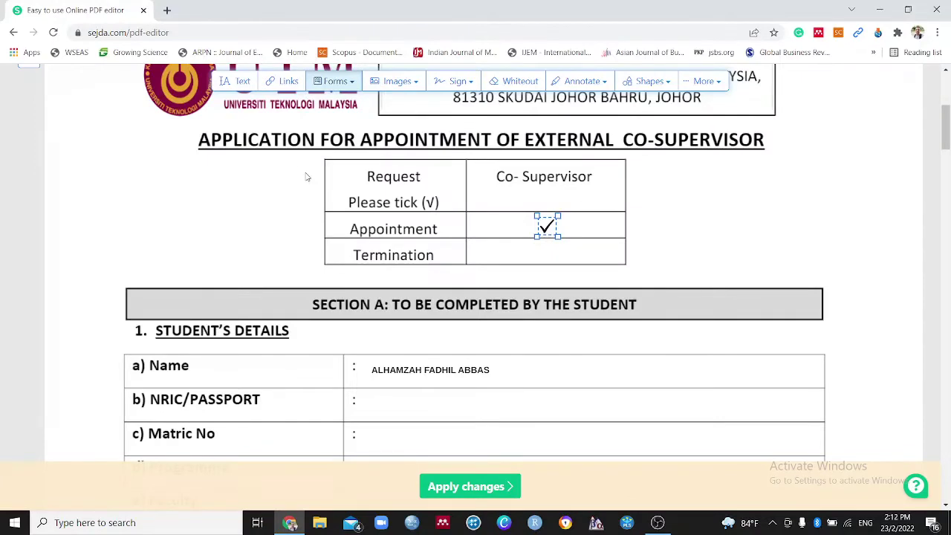
pyautogui.moveTo(548, 225)
pyautogui.mouseDown()
pyautogui.moveTo(539, 227)
pyautogui.moveTo(550, 227)
pyautogui.mouseUp()
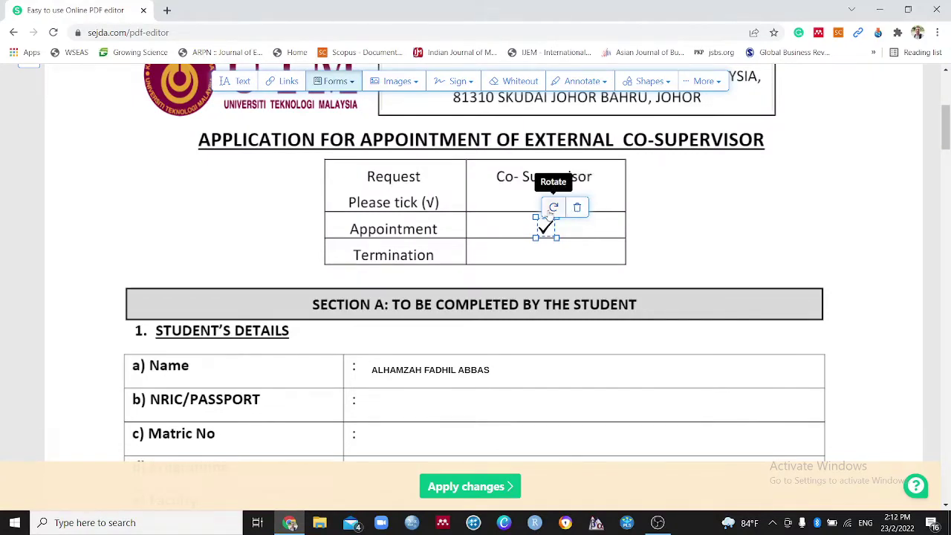
pyautogui.click(547, 212)
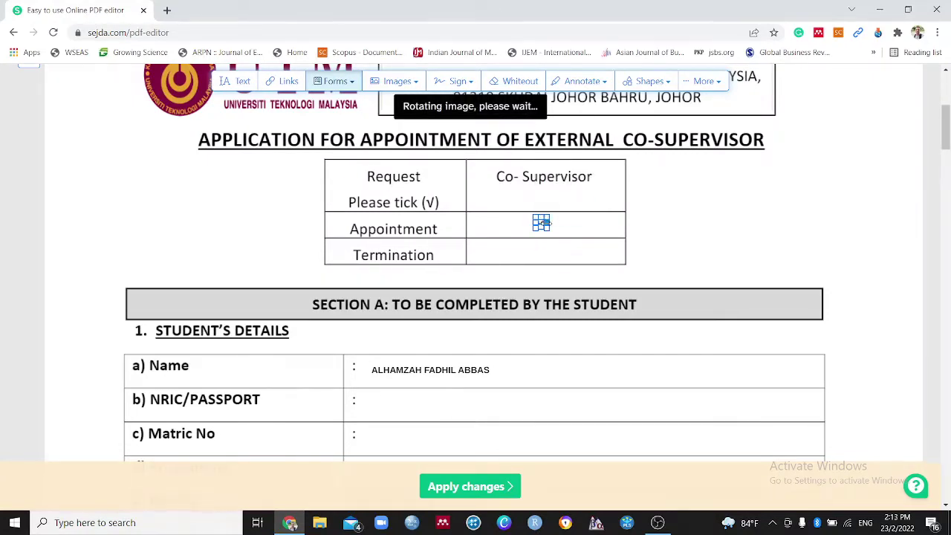
pyautogui.click(545, 229)
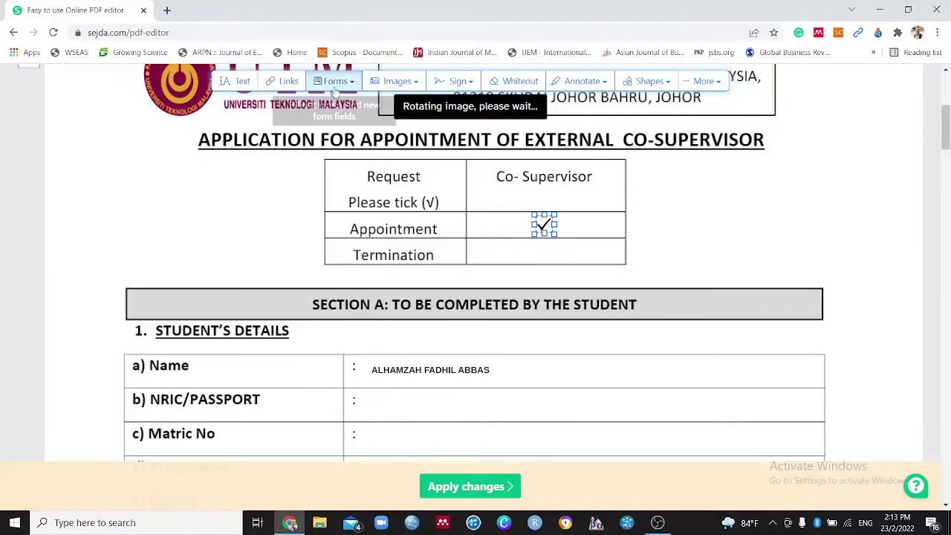
pyautogui.click(402, 82)
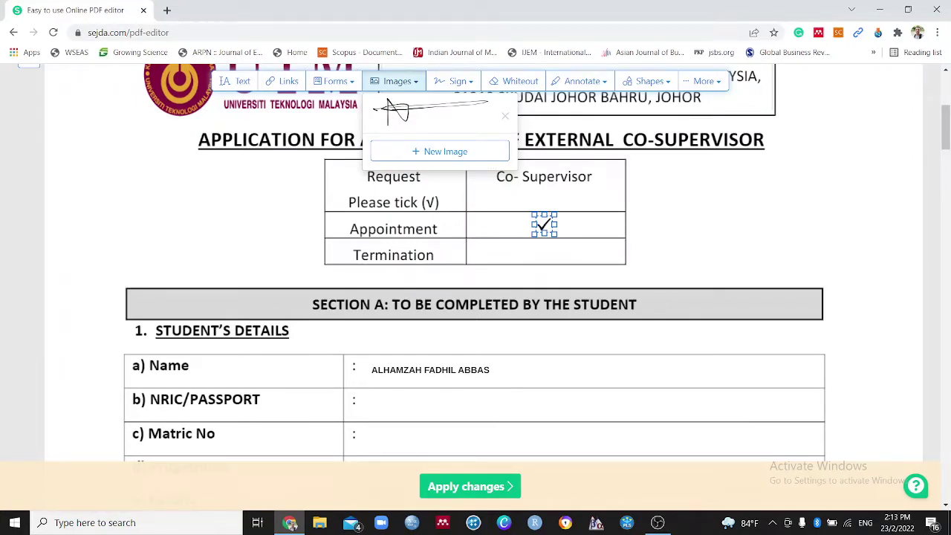
pyautogui.click(408, 89)
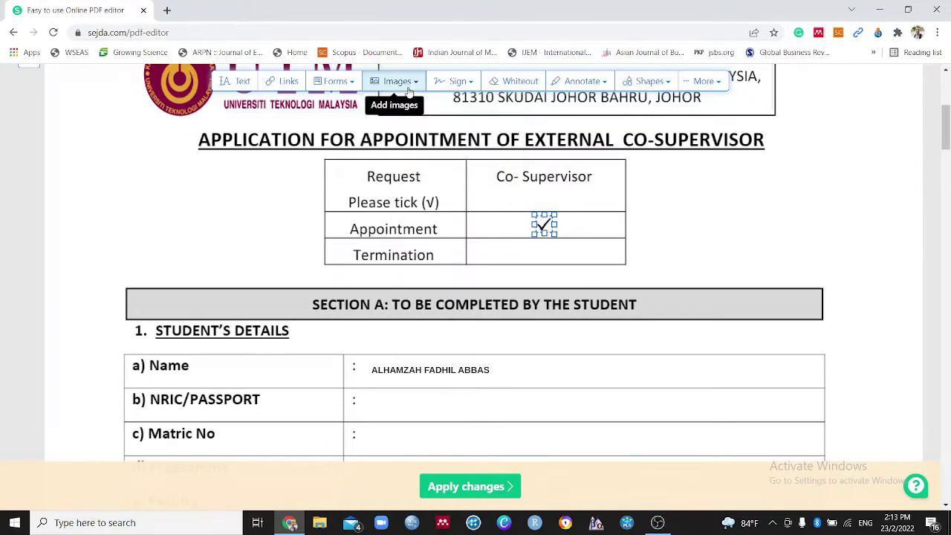
pyautogui.click(459, 82)
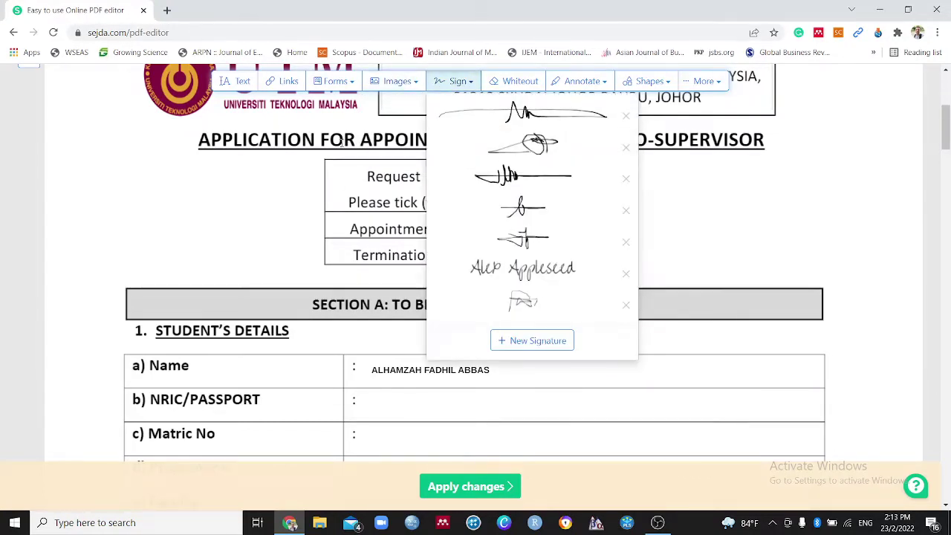
pyautogui.click(277, 238)
pyautogui.scroll(-5, 489, 245)
pyautogui.scroll(2, 484, 228)
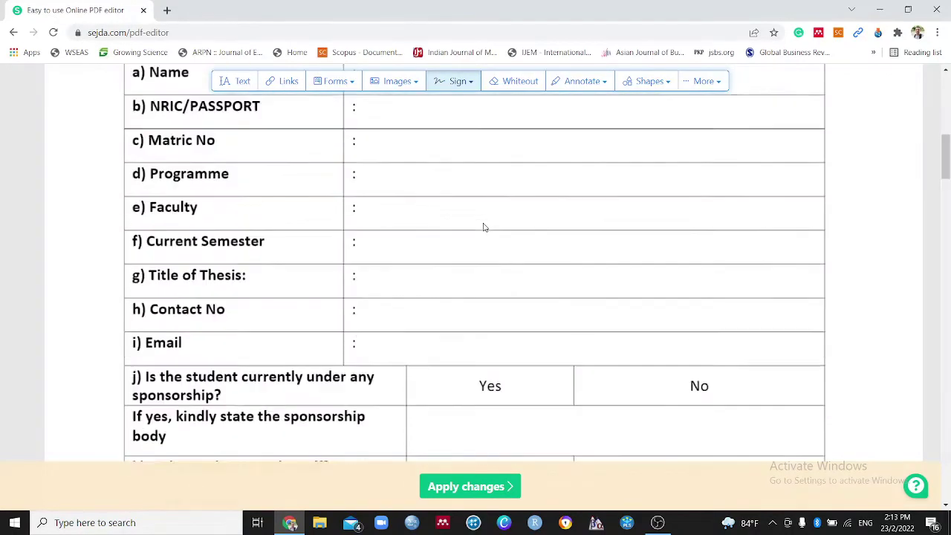
# Scroll down to section 2, Main Supervisor's Details, on page 2
pyautogui.scroll(-4, 391, 278)
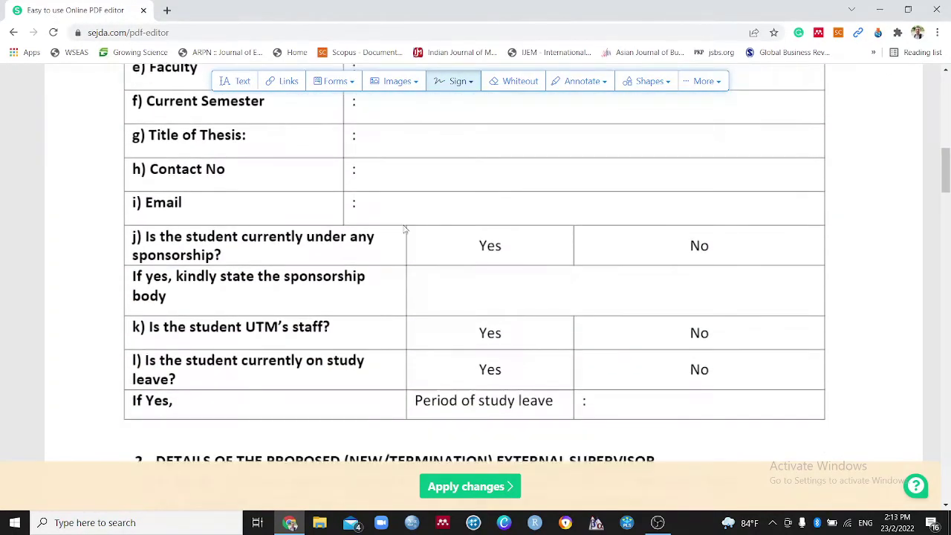
pyautogui.scroll(-4, 441, 256)
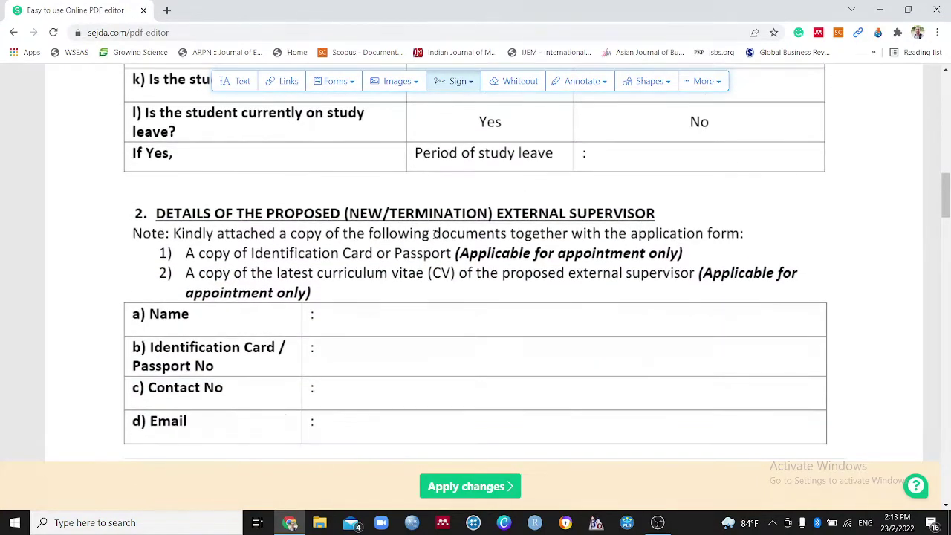
pyautogui.scroll(-6, 434, 237)
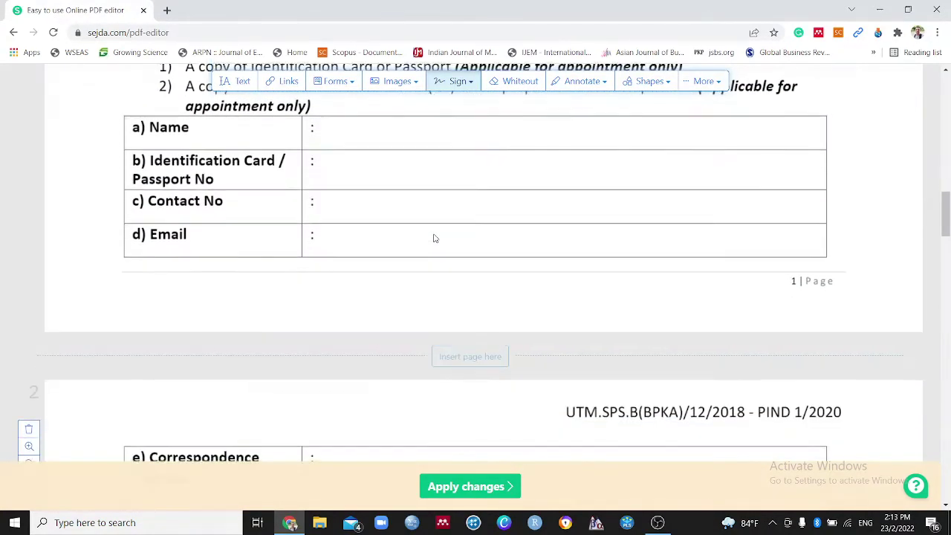
pyautogui.scroll(-12, 435, 238)
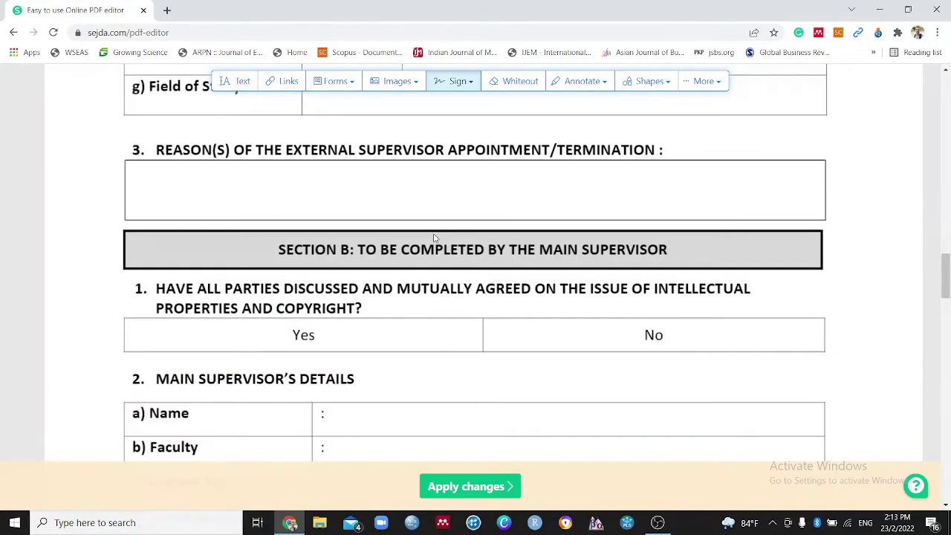
pyautogui.scroll(-5, 436, 237)
pyautogui.scroll(2, 376, 246)
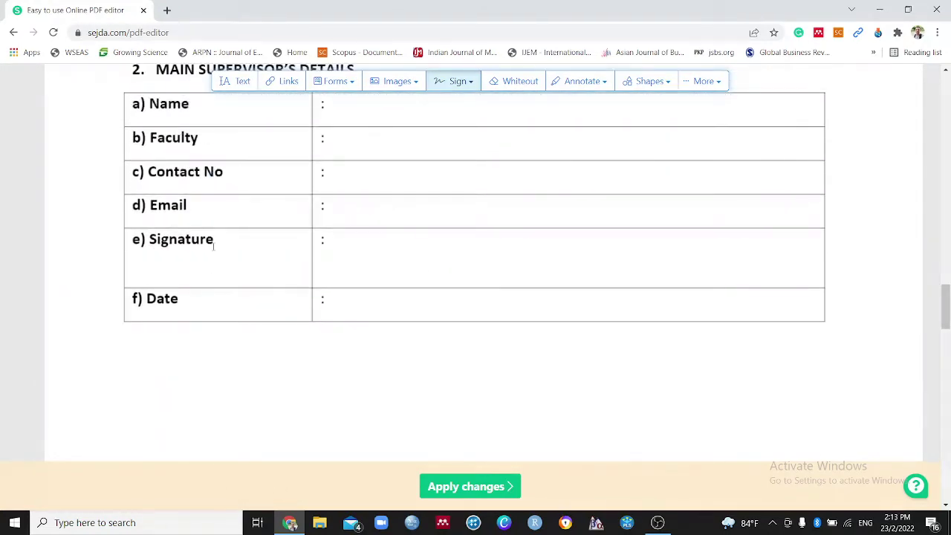
pyautogui.scroll(1, 155, 254)
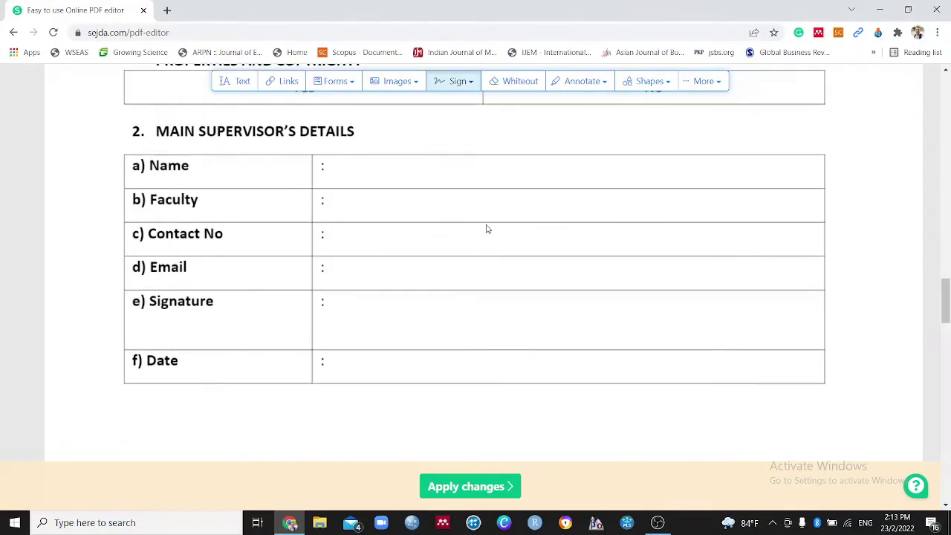
# Create a typed signature in the second handwriting style and place it in the Signature row
pyautogui.click(470, 87)
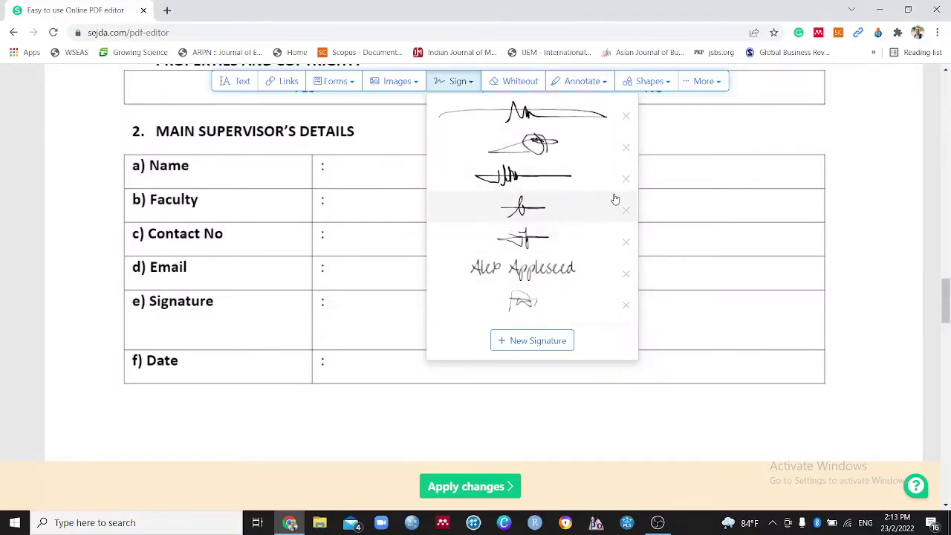
pyautogui.click(533, 341)
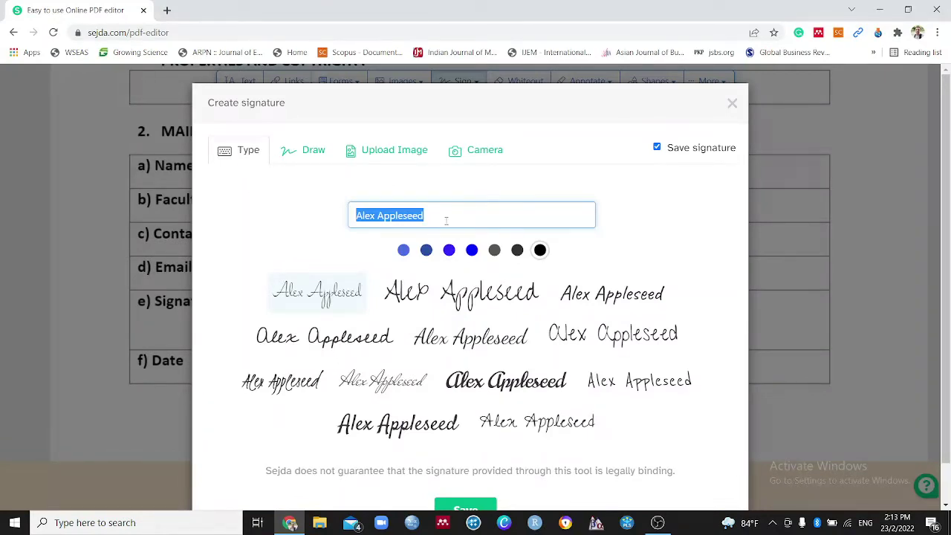
pyautogui.write('HAMZA')
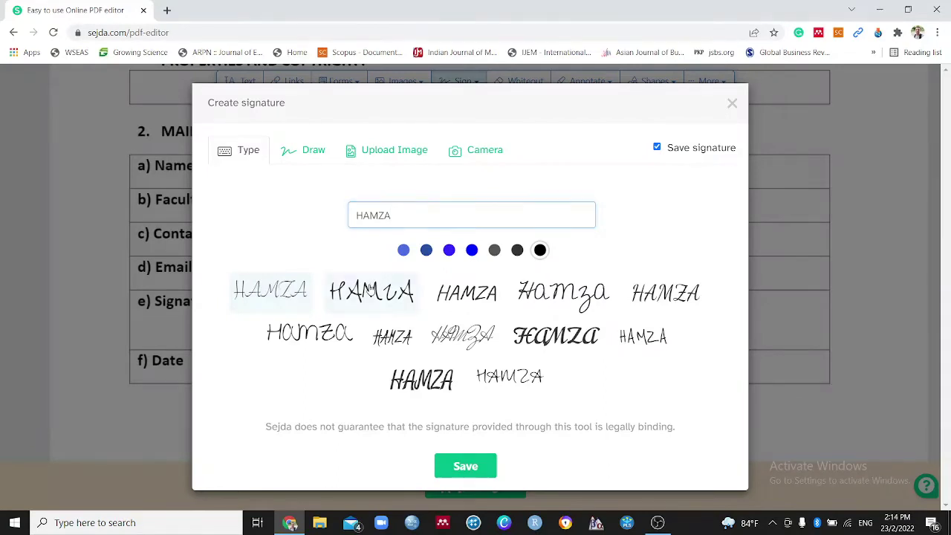
pyautogui.click(372, 294)
pyautogui.click(378, 307)
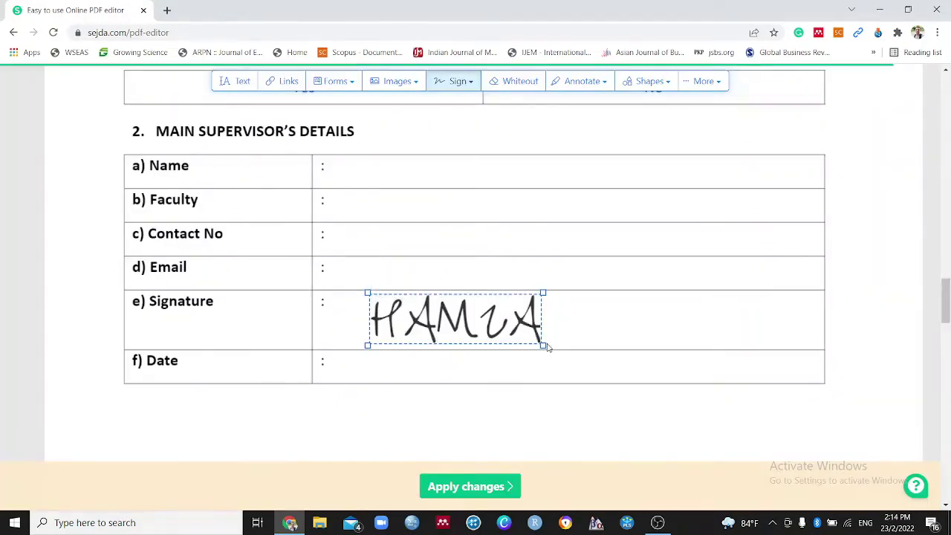
# Shrink and shift the typed signature, then delete it
pyautogui.hotkey('ctrl', 'a')
pyautogui.click(541, 357)
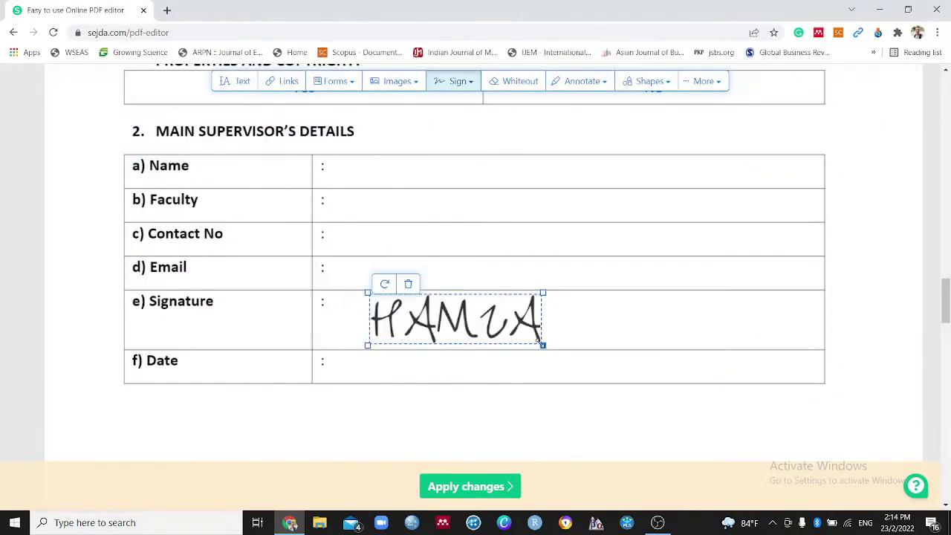
pyautogui.moveTo(542, 344)
pyautogui.mouseDown()
pyautogui.moveTo(490, 342)
pyautogui.moveTo(452, 319)
pyautogui.moveTo(484, 334)
pyautogui.mouseUp()
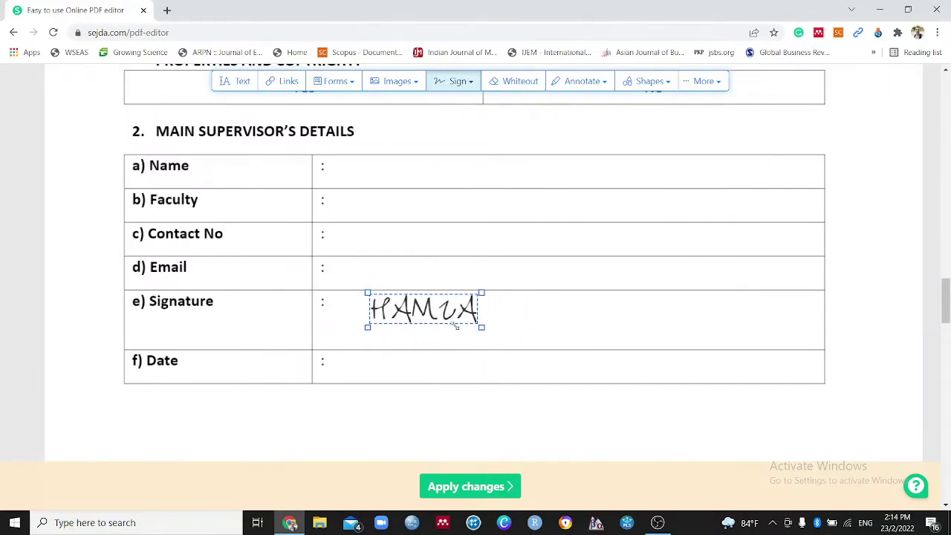
pyautogui.moveTo(435, 316); pyautogui.dragTo(420, 321)
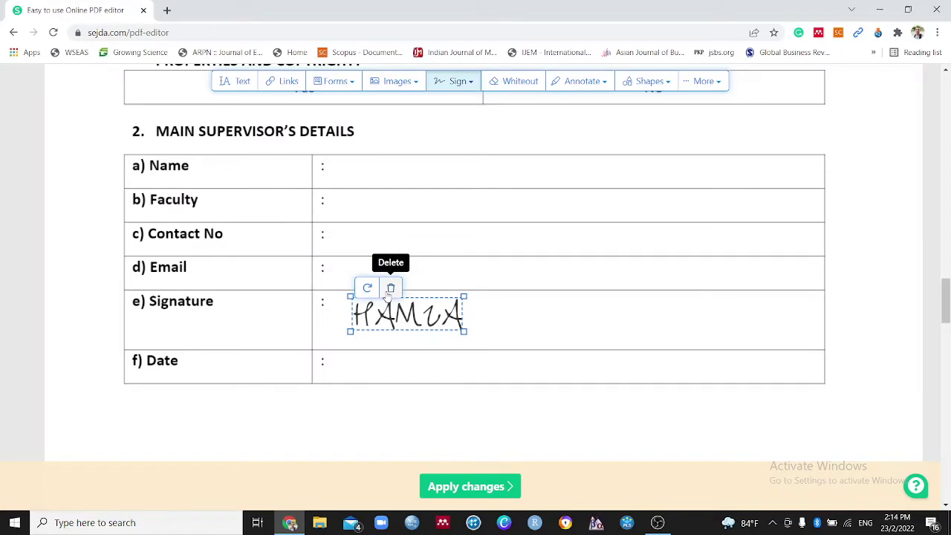
pyautogui.click(389, 291)
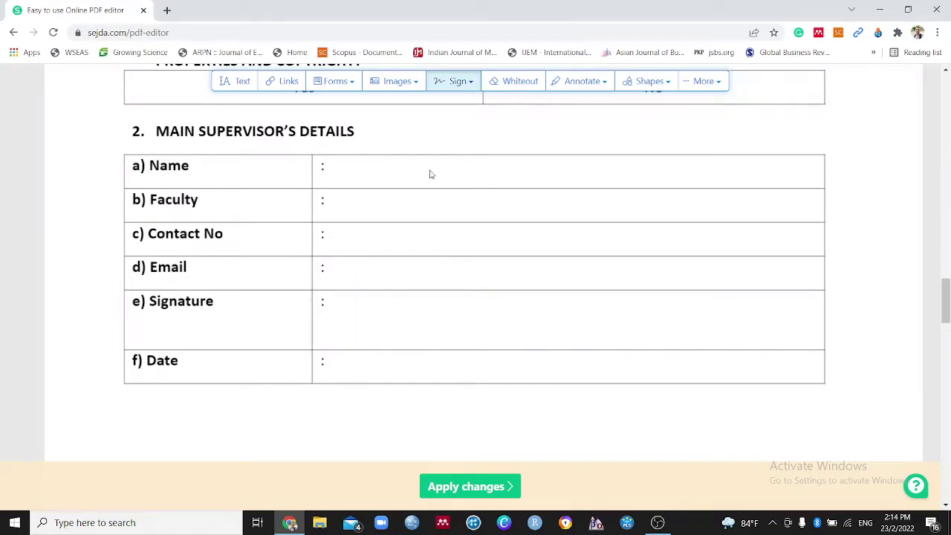
# Draw a new freehand signature, save it and place it in the Signature row
pyautogui.click(440, 84)
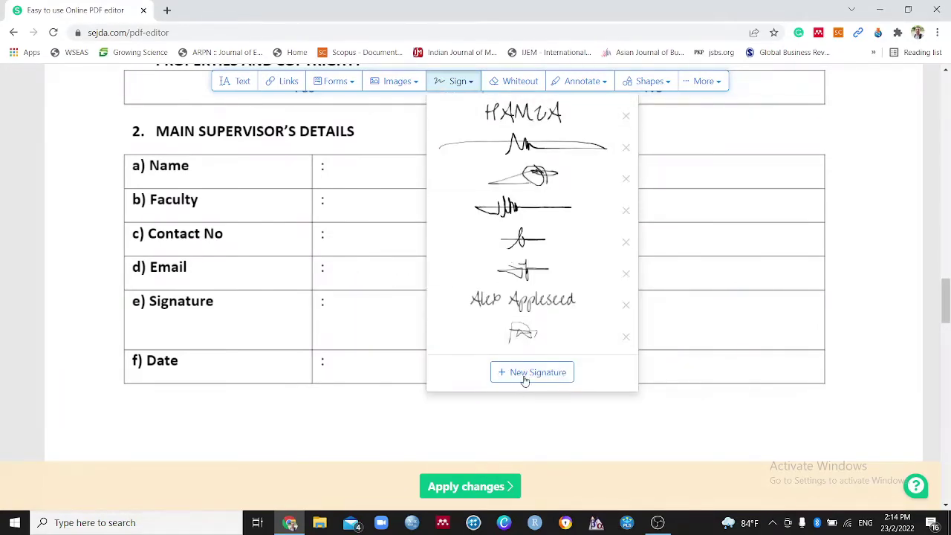
pyautogui.click(524, 380)
pyautogui.click(308, 150)
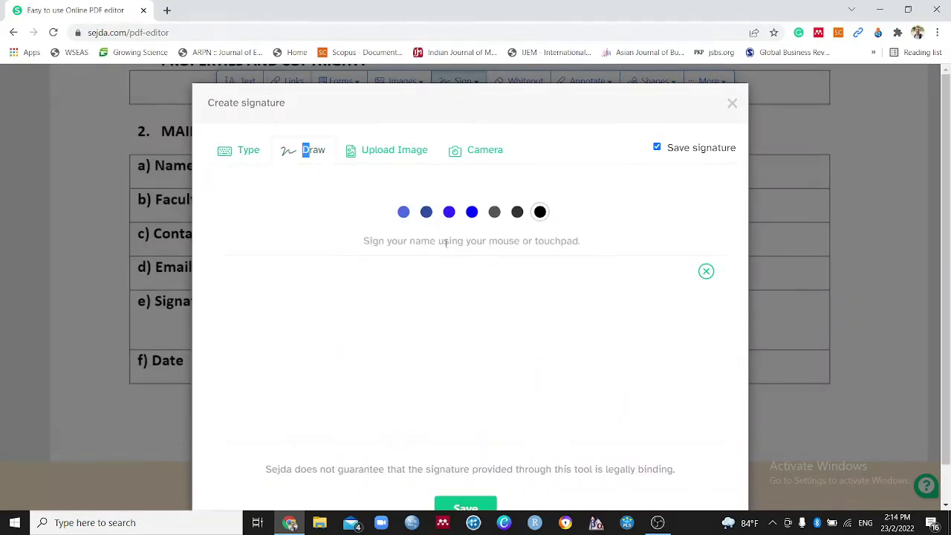
pyautogui.moveTo(471, 360)
pyautogui.mouseDown()
pyautogui.moveTo(469, 309)
pyautogui.moveTo(490, 331)
pyautogui.moveTo(512, 317)
pyautogui.moveTo(386, 317)
pyautogui.moveTo(430, 358)
pyautogui.mouseUp()
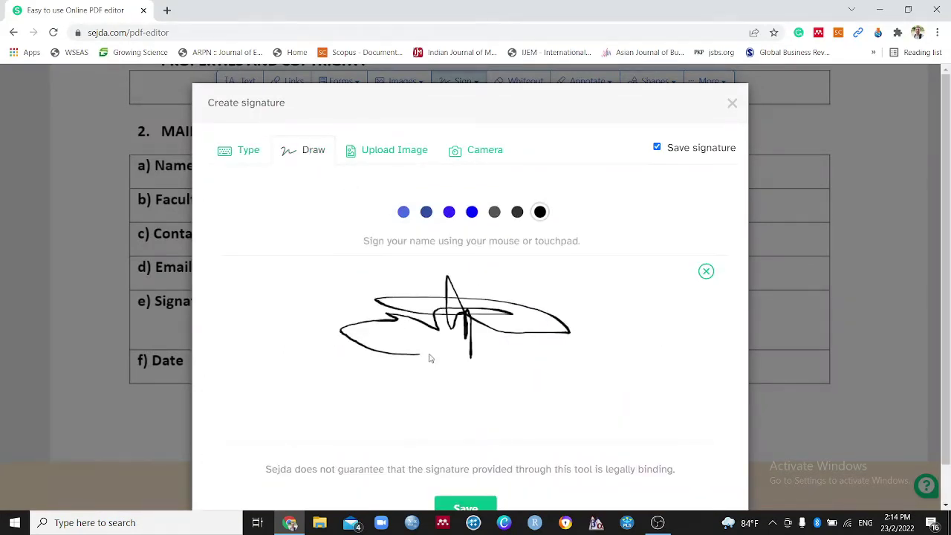
pyautogui.click(456, 509)
pyautogui.click(331, 275)
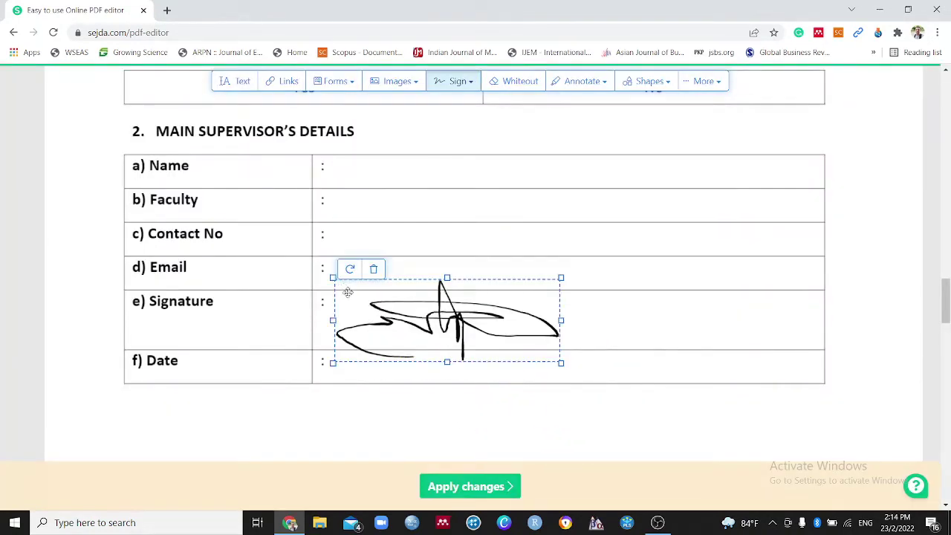
# Shrink the placed signature with its corner handle to fit the row
pyautogui.click(561, 363)
pyautogui.moveTo(561, 363); pyautogui.dragTo(455, 328)
pyautogui.moveTo(388, 299); pyautogui.dragTo(399, 317)
pyautogui.click(354, 363)
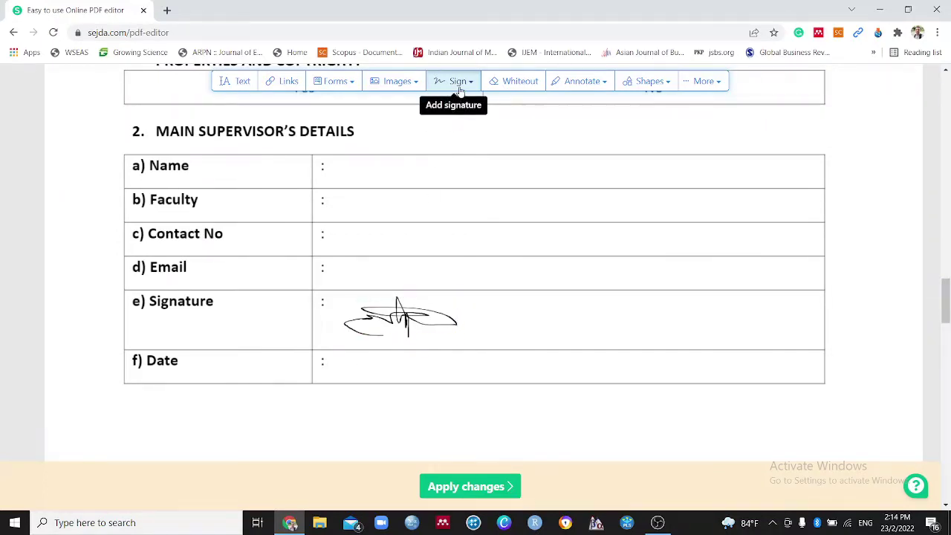
pyautogui.click(379, 321)
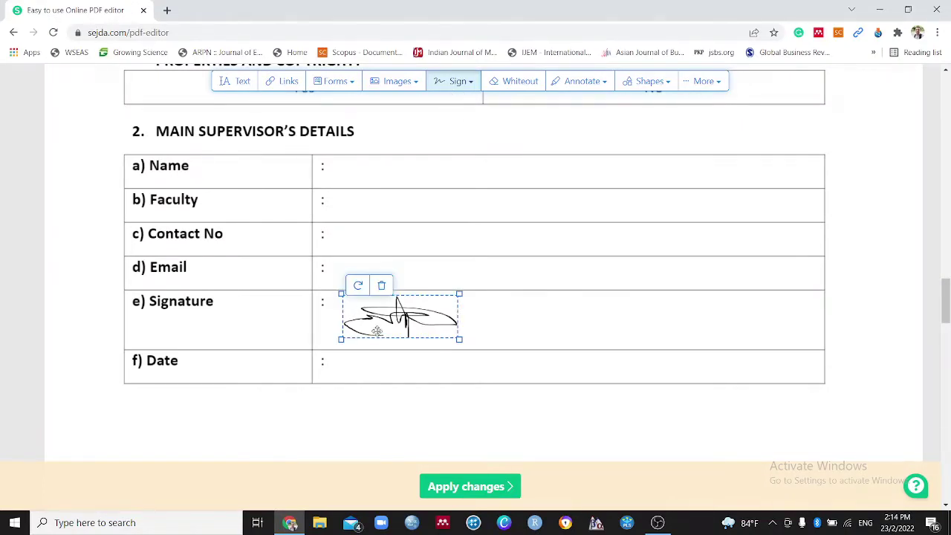
# Deselect the signature and switch to the Whiteout tool
pyautogui.click(514, 248)
pyautogui.scroll(-3, 495, 251)
pyautogui.scroll(3, 496, 251)
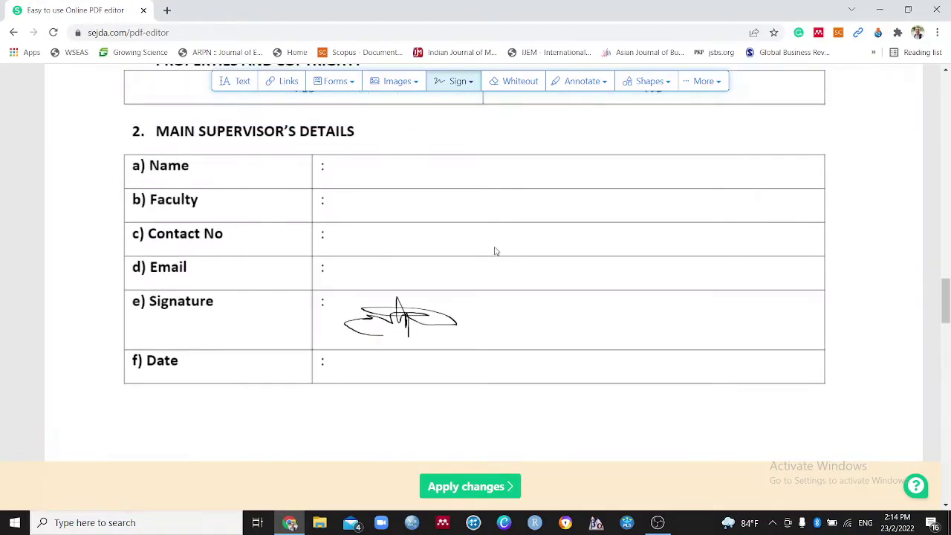
pyautogui.scroll(8, 497, 251)
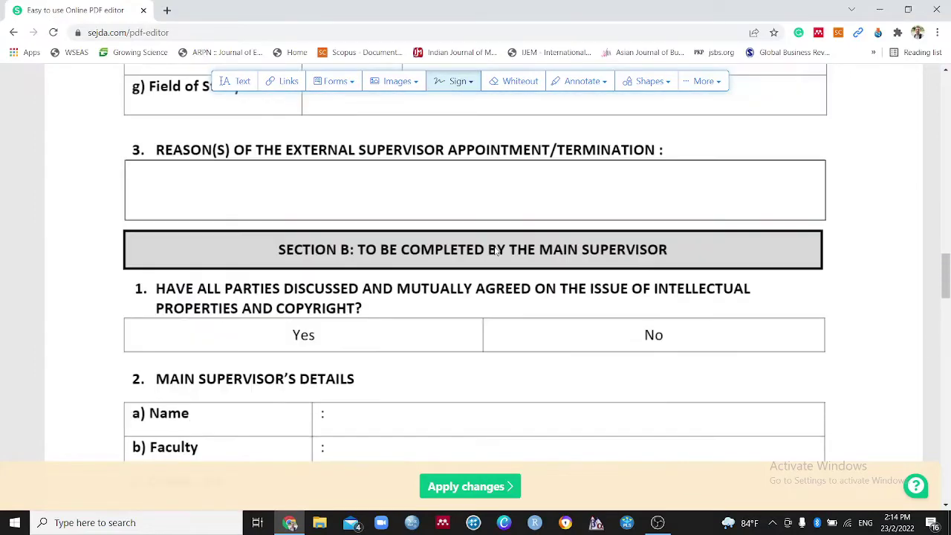
pyautogui.scroll(3, 500, 210)
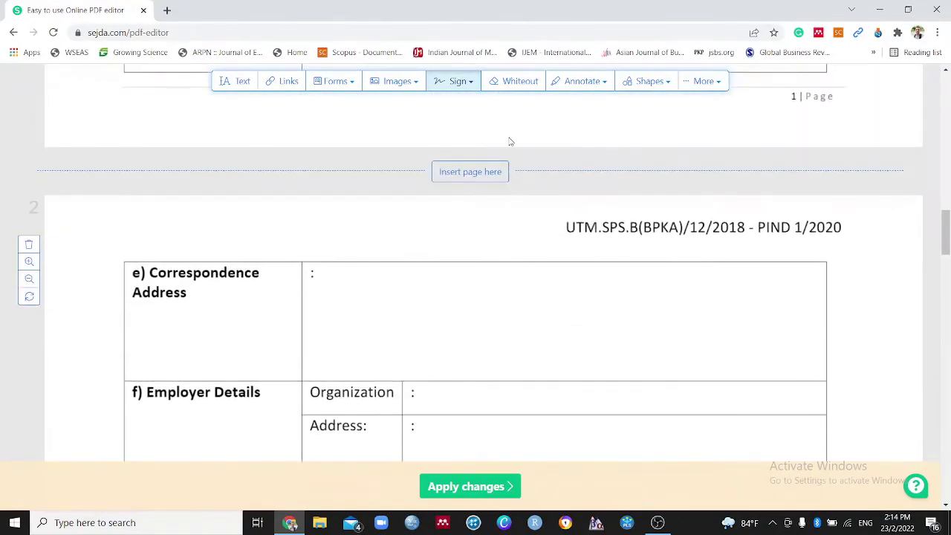
pyautogui.click(508, 83)
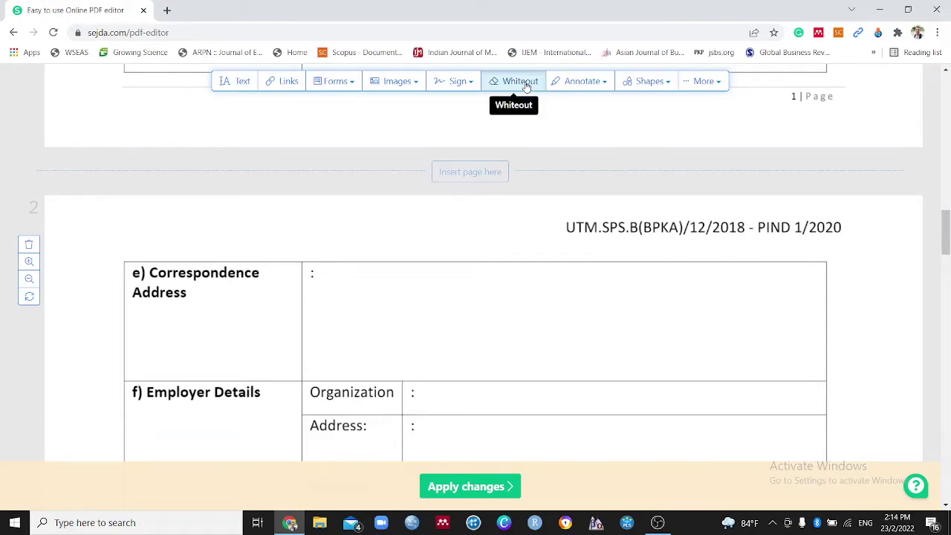
# Bring up the Annotate dropdown with its strike-out, highlight, underline and draw options
pyautogui.scroll(-4, 490, 122)
pyautogui.scroll(-3, 435, 241)
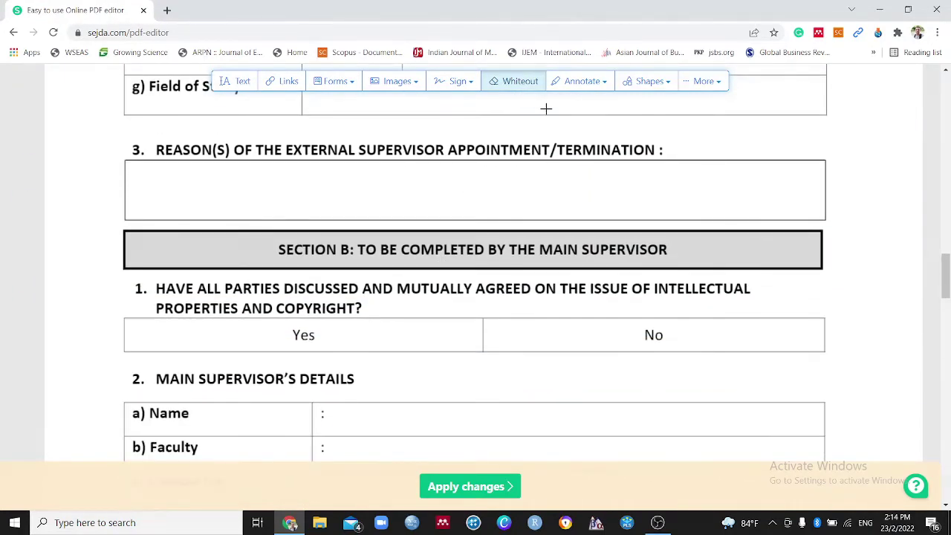
pyautogui.scroll(-4, 441, 202)
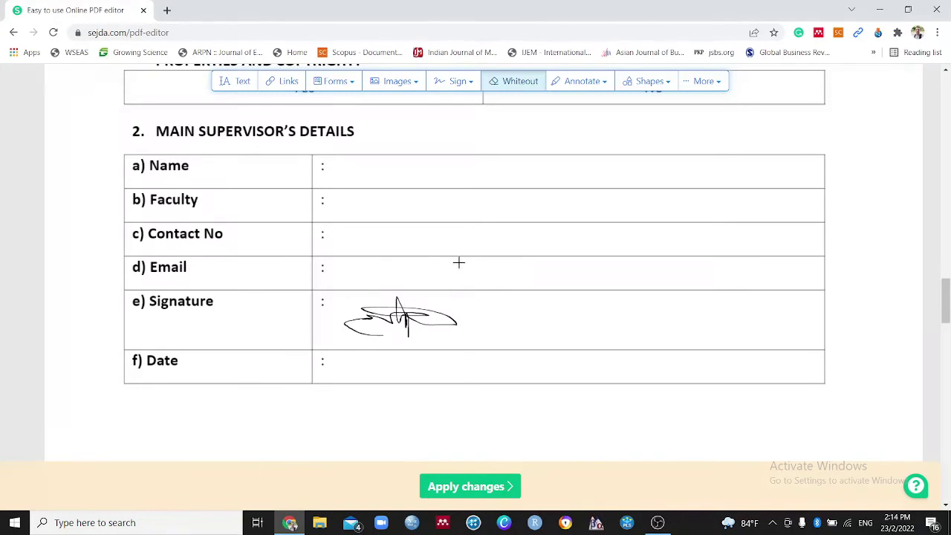
pyautogui.scroll(1, 459, 263)
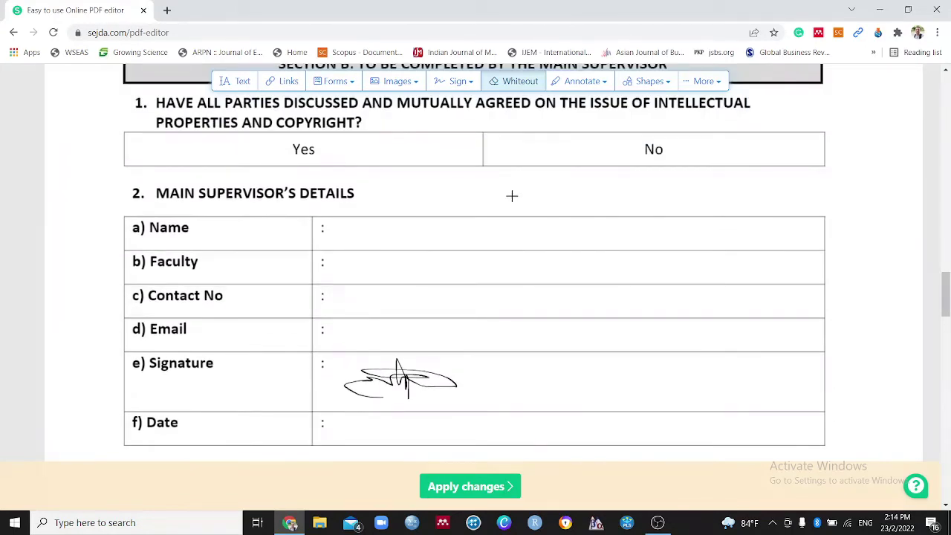
pyautogui.click(591, 83)
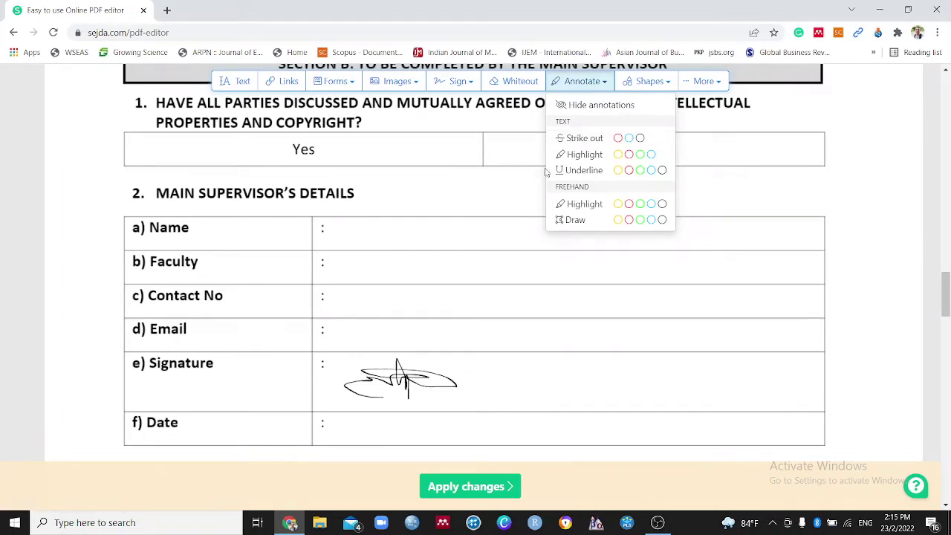
# Strike out the word 'Faculty' in red
pyautogui.click(620, 139)
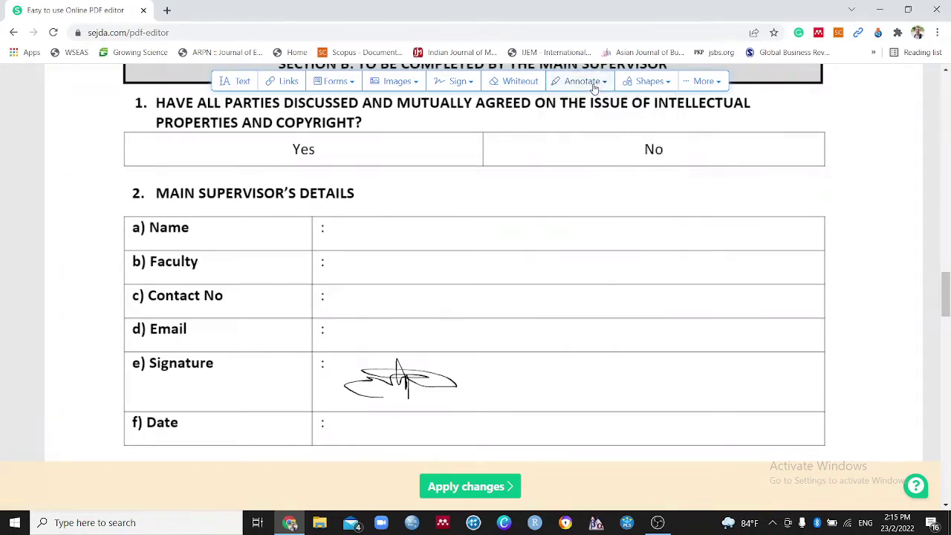
pyautogui.click(594, 82)
pyautogui.click(631, 139)
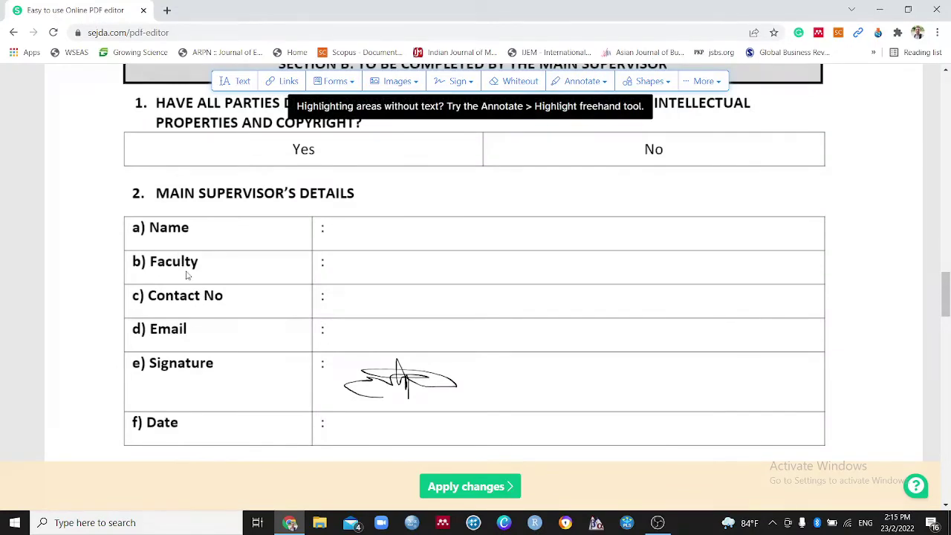
pyautogui.moveTo(197, 262); pyautogui.dragTo(150, 262)
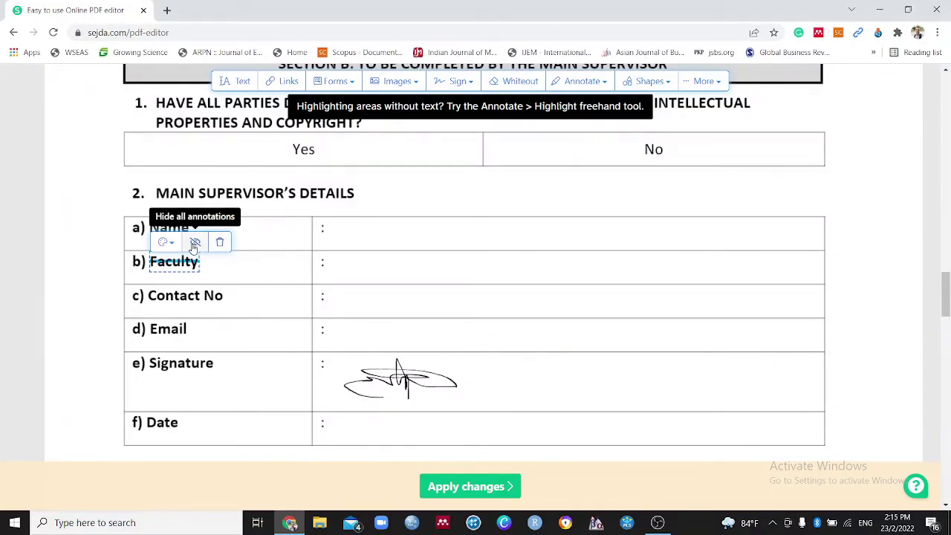
pyautogui.click(194, 244)
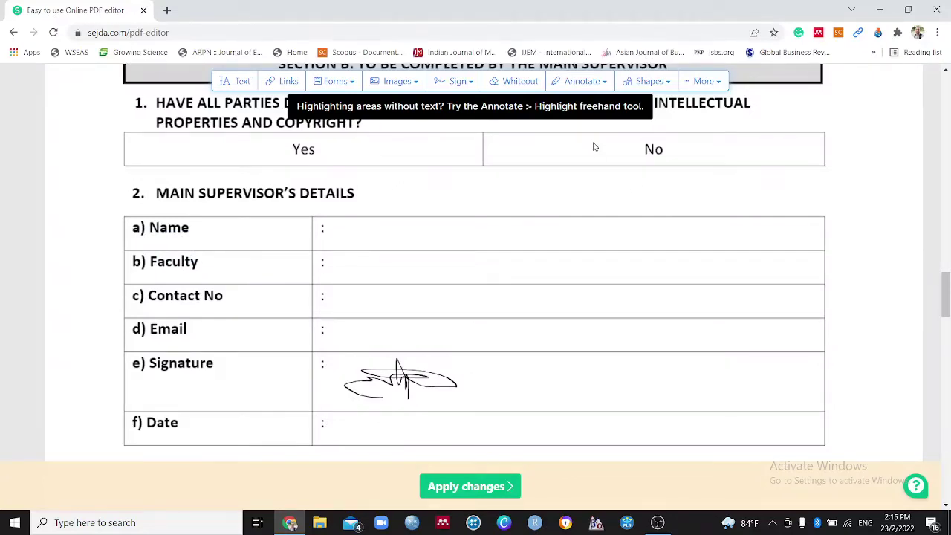
# Highlight Section B's question 1 on intellectual property and copyright in yellow
pyautogui.click(584, 86)
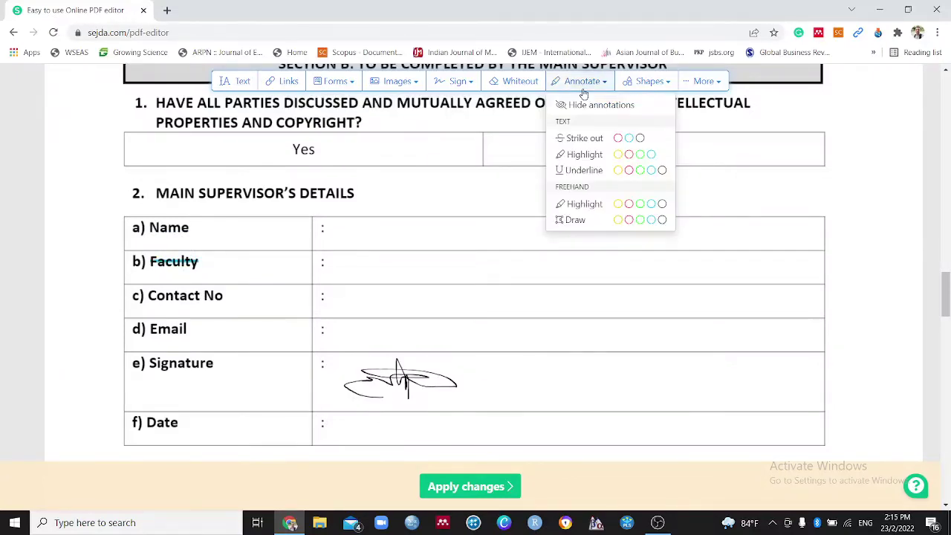
pyautogui.click(618, 155)
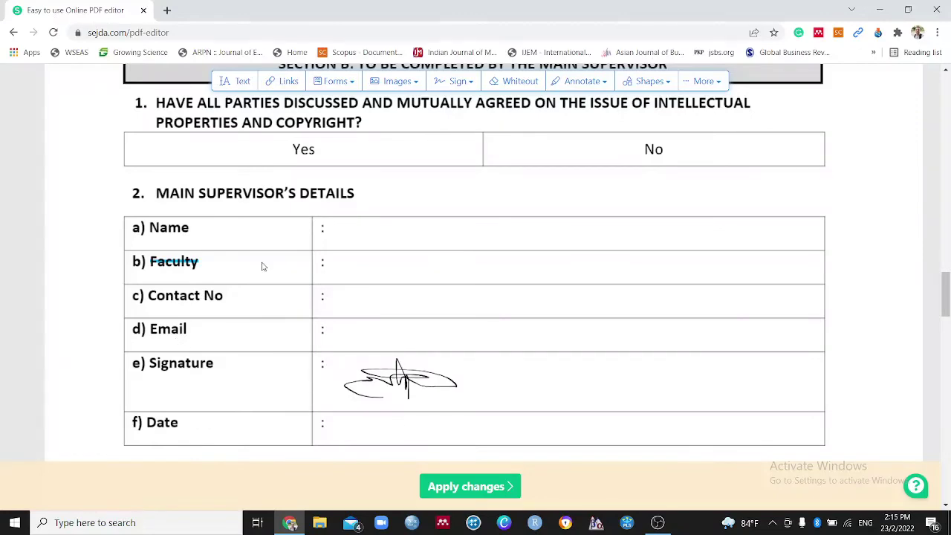
pyautogui.scroll(3, 262, 266)
pyautogui.moveTo(156, 288)
pyautogui.mouseDown()
pyautogui.moveTo(182, 290)
pyautogui.moveTo(171, 149)
pyautogui.moveTo(351, 308)
pyautogui.moveTo(327, 314)
pyautogui.mouseUp()
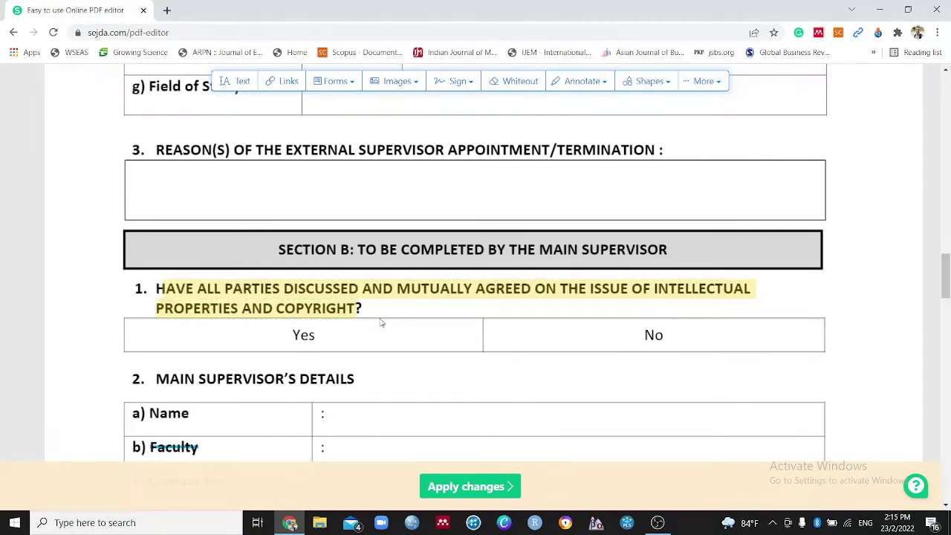
pyautogui.scroll(-1, 381, 321)
pyautogui.scroll(2, 381, 322)
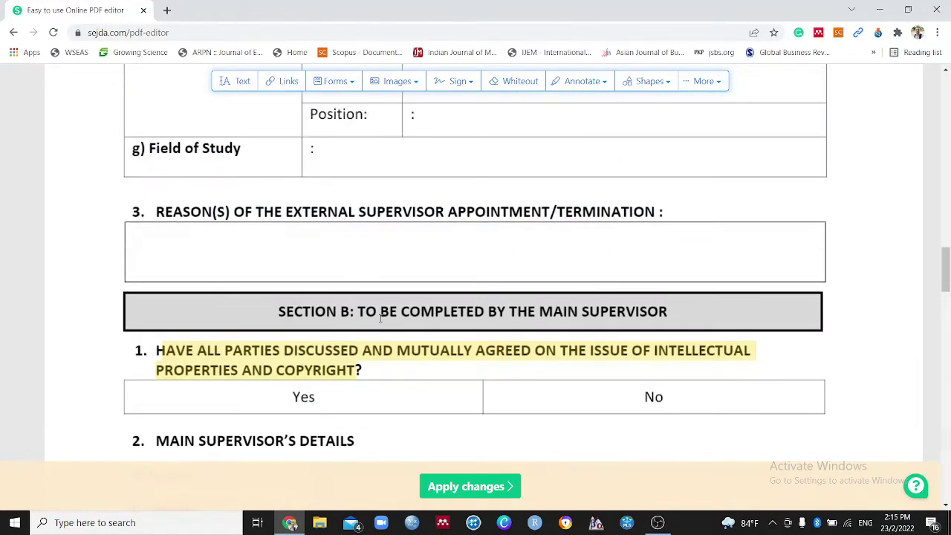
pyautogui.scroll(-1, 379, 320)
pyautogui.scroll(-2, 381, 321)
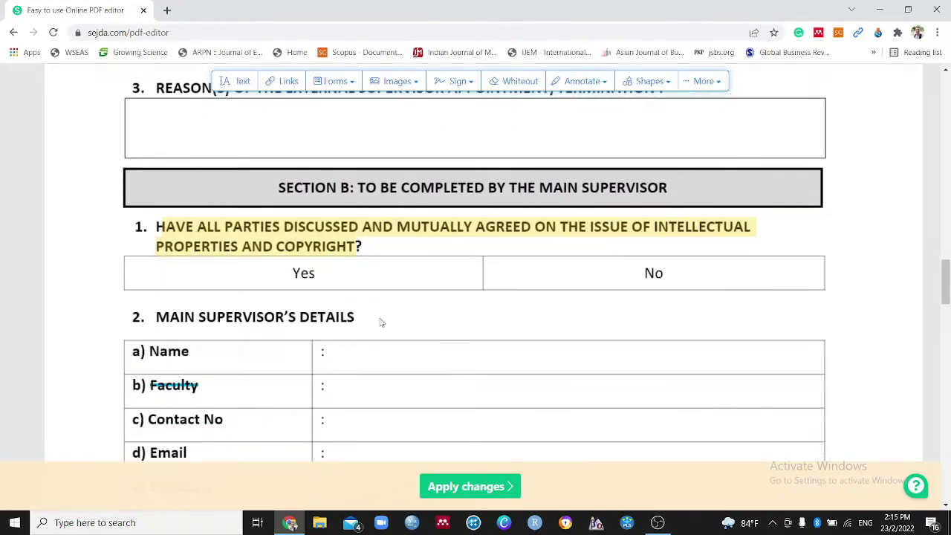
pyautogui.scroll(-3, 381, 322)
pyautogui.scroll(3, 435, 248)
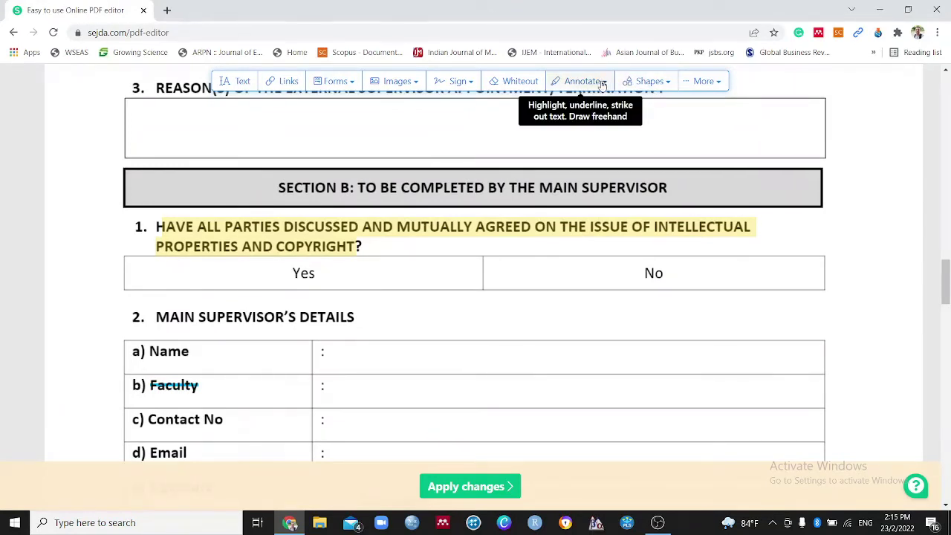
# Underline part of the word 'Yes' in yellow
pyautogui.click(602, 82)
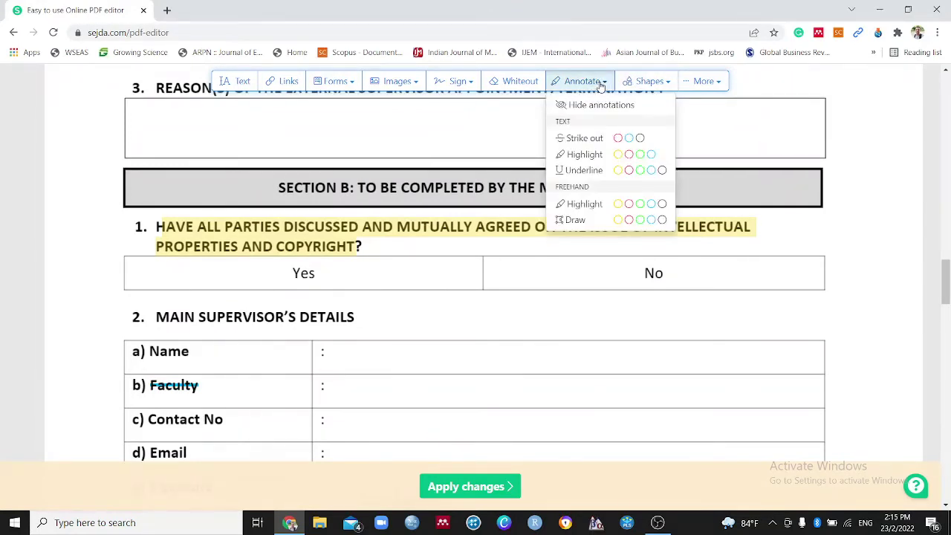
pyautogui.click(618, 170)
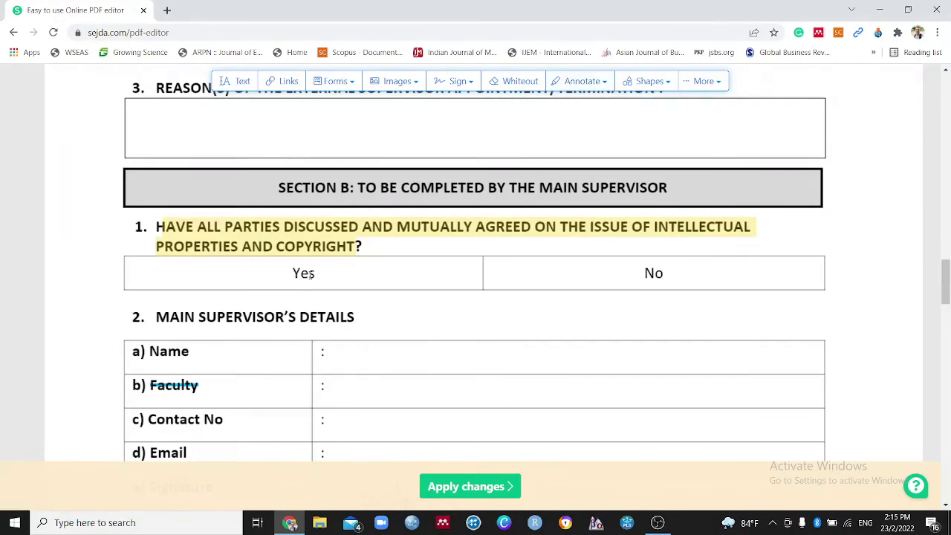
pyautogui.moveTo(295, 274); pyautogui.dragTo(315, 273)
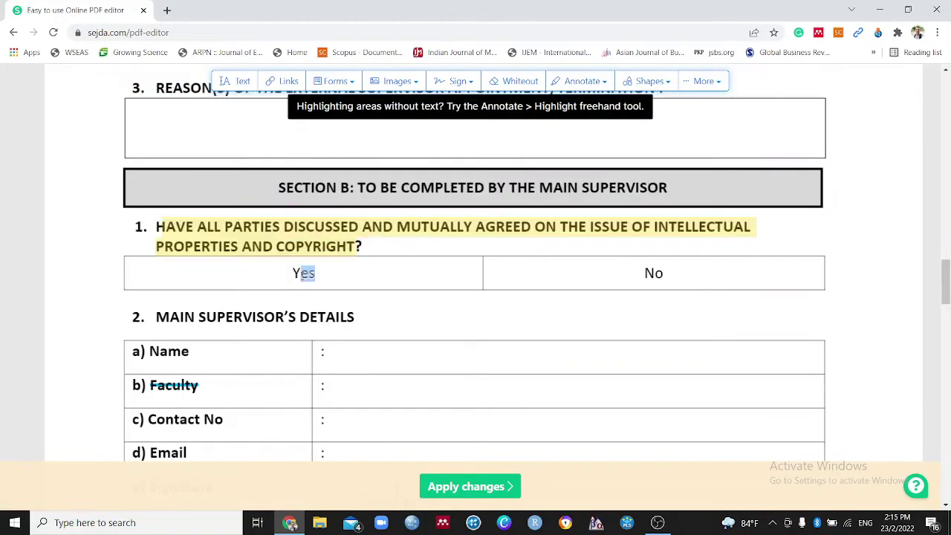
# Draw a yellow freehand loop around 'No', then hide all annotations on the page
pyautogui.click(600, 82)
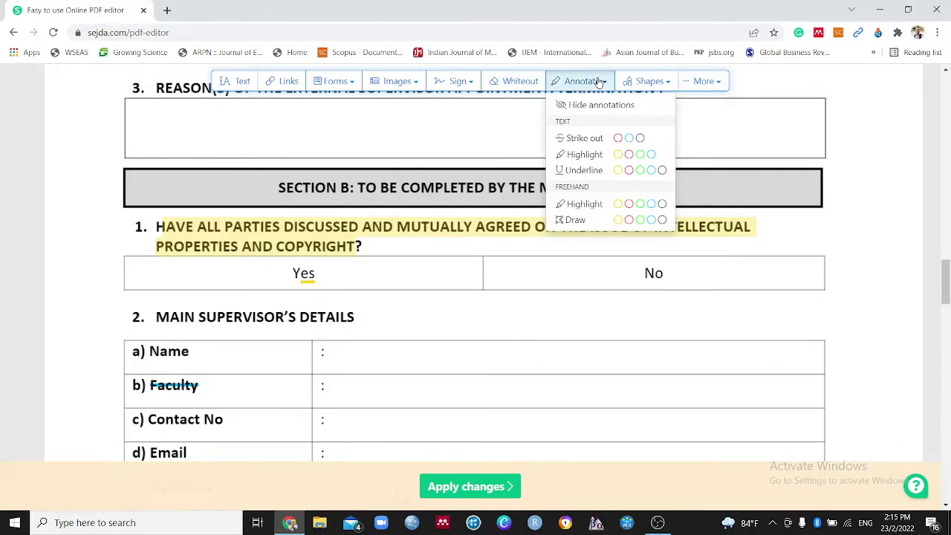
pyautogui.click(618, 220)
pyautogui.moveTo(578, 282)
pyautogui.mouseDown()
pyautogui.moveTo(658, 310)
pyautogui.moveTo(576, 282)
pyautogui.mouseUp()
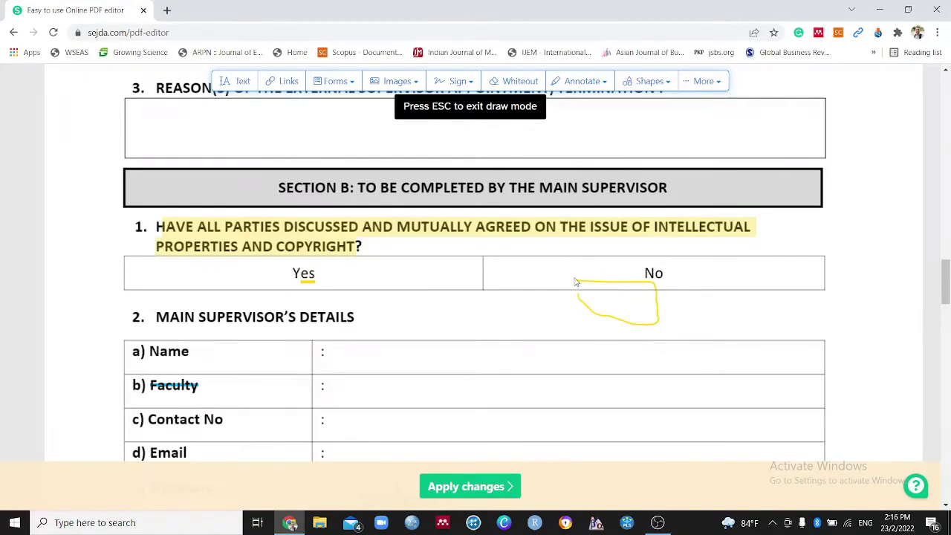
pyautogui.moveTo(639, 267)
pyautogui.mouseDown()
pyautogui.moveTo(501, 318)
pyautogui.moveTo(518, 314)
pyautogui.mouseUp()
pyautogui.press('Escape')
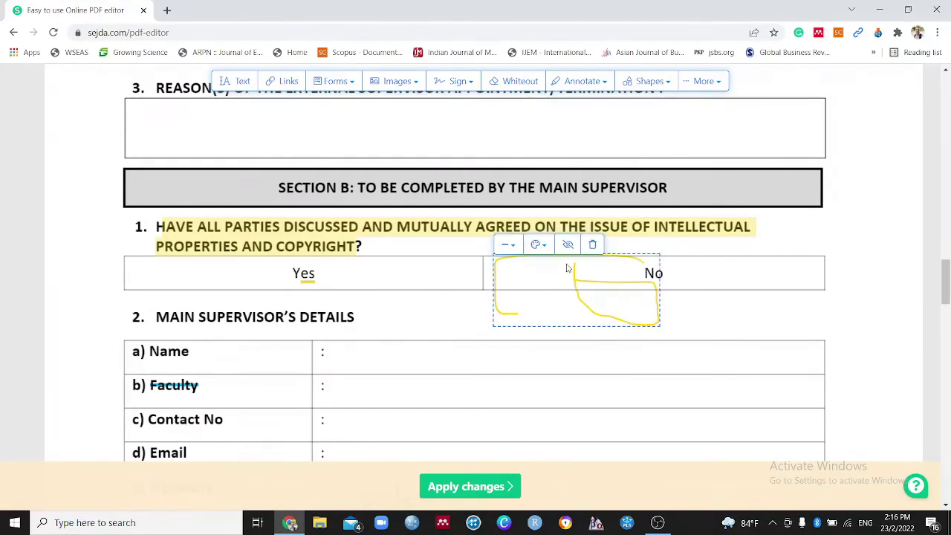
pyautogui.click(568, 245)
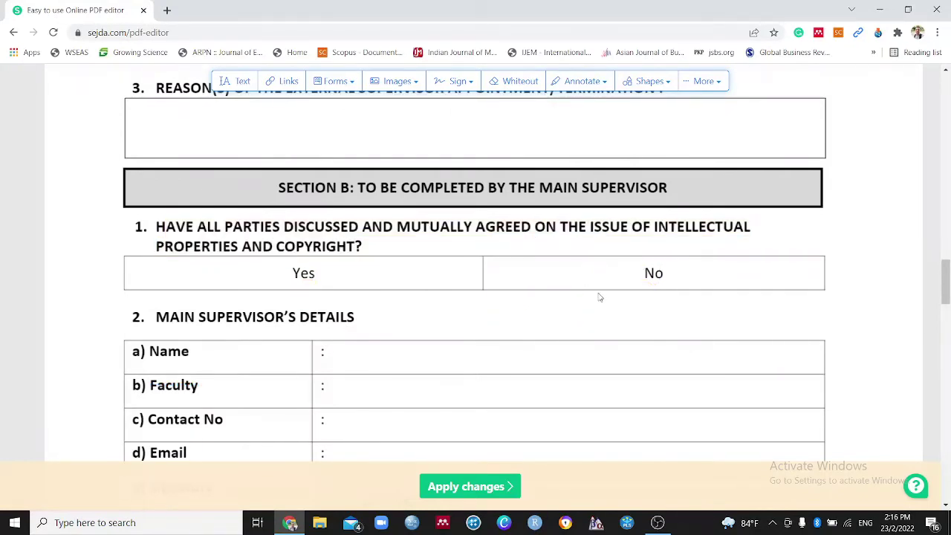
pyautogui.click(641, 81)
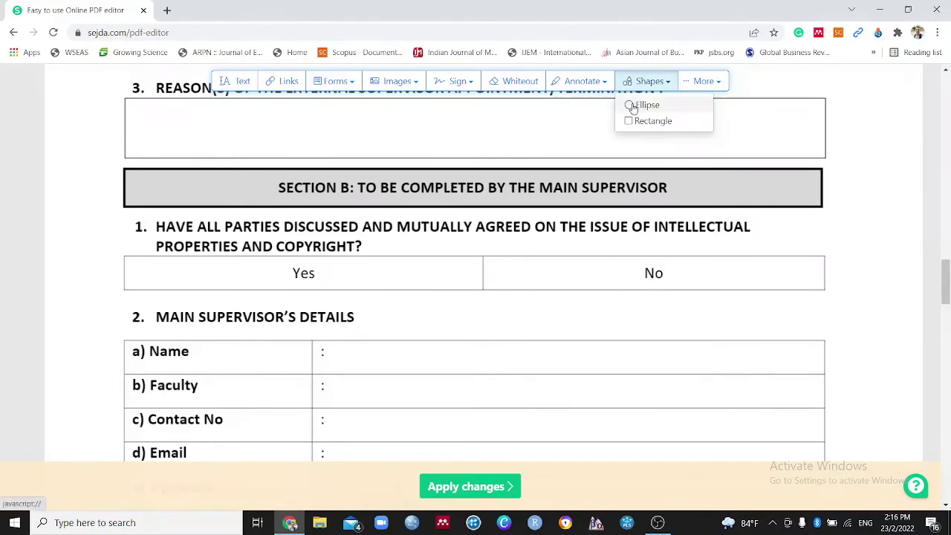
# Draw a red trial ellipse in the Reason(s) box, then delete it
pyautogui.click(627, 106)
pyautogui.moveTo(653, 114); pyautogui.dragTo(599, 153)
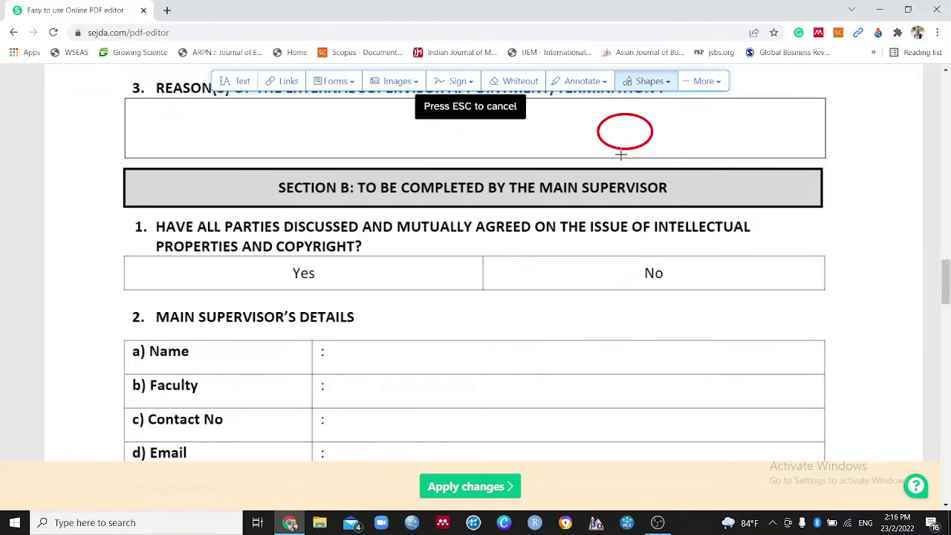
pyautogui.click(623, 153)
pyautogui.scroll(1, 672, 96)
pyautogui.click(666, 83)
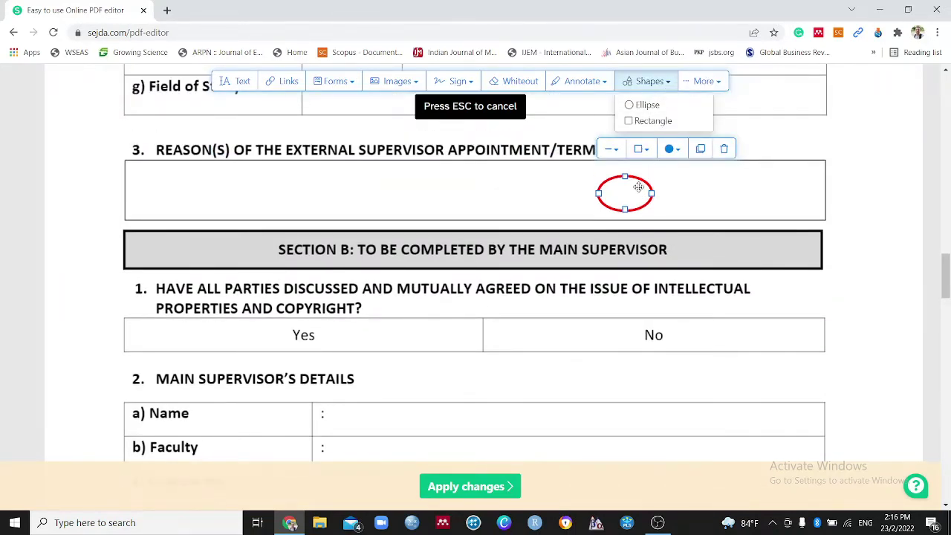
pyautogui.moveTo(643, 186); pyautogui.dragTo(641, 186)
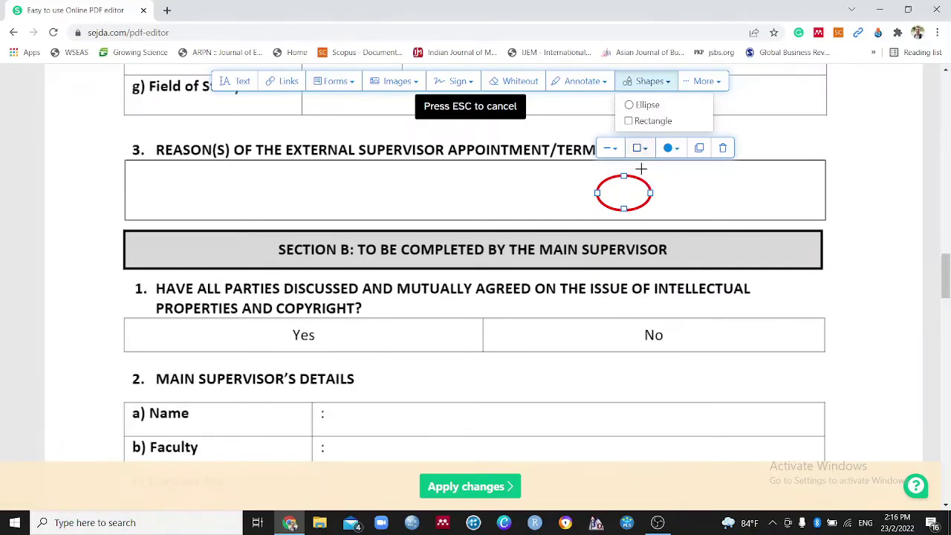
pyautogui.click(722, 148)
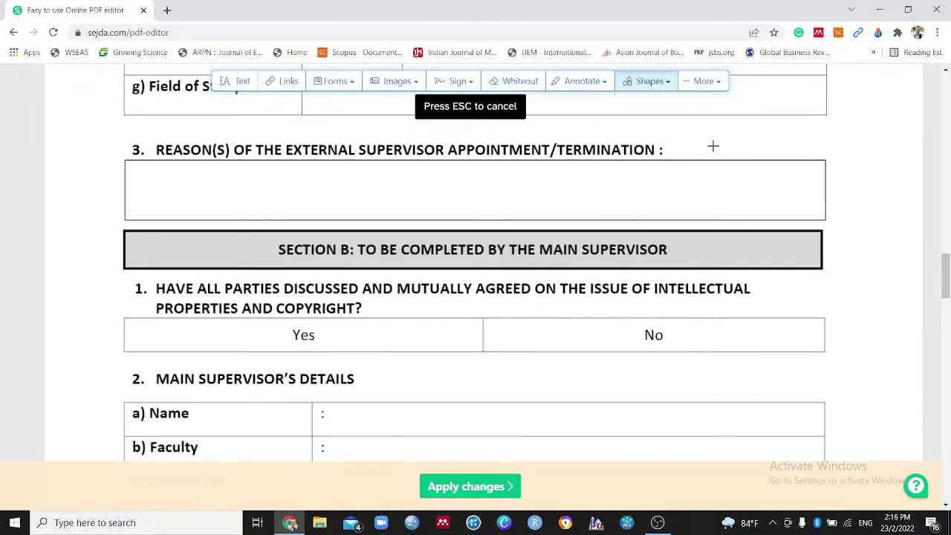
pyautogui.click(701, 87)
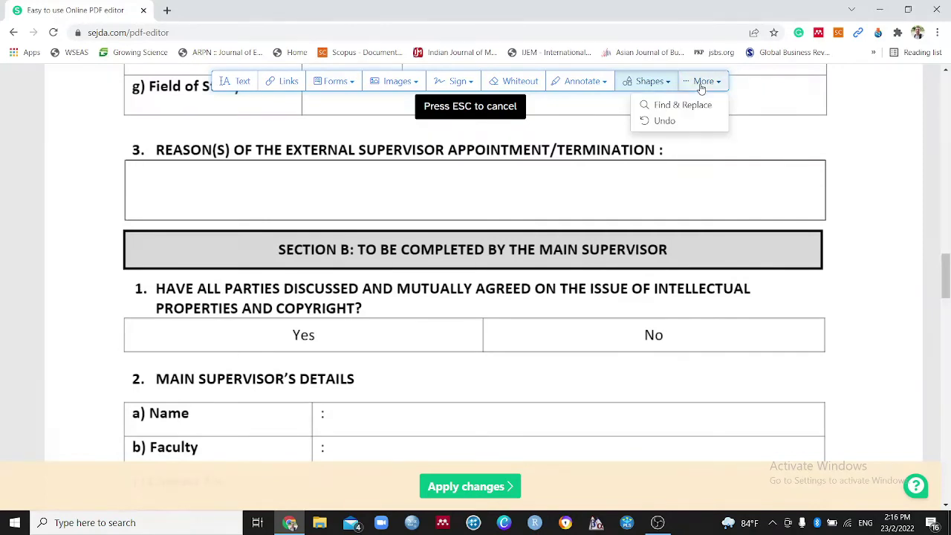
# Revert the yellow freehand drawing from the undo history
pyautogui.scroll(-3, 615, 194)
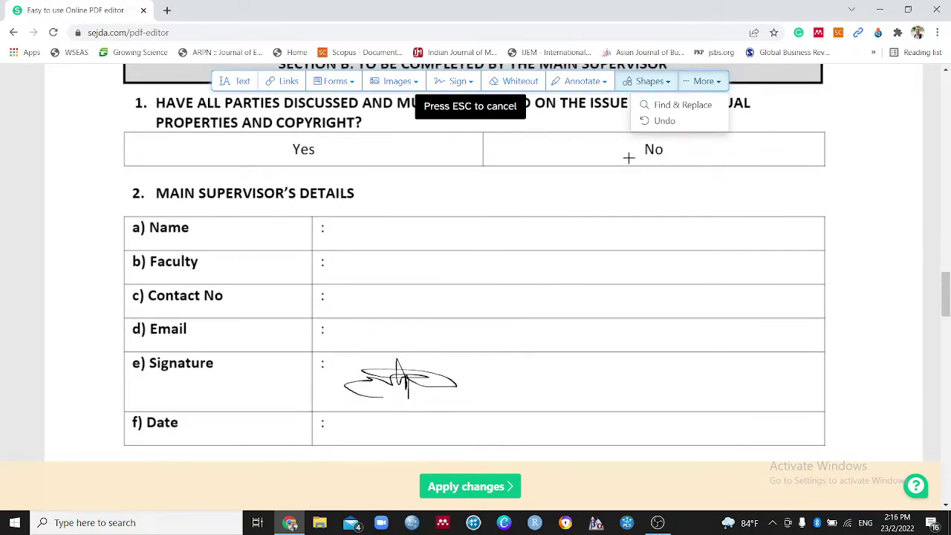
pyautogui.click(654, 121)
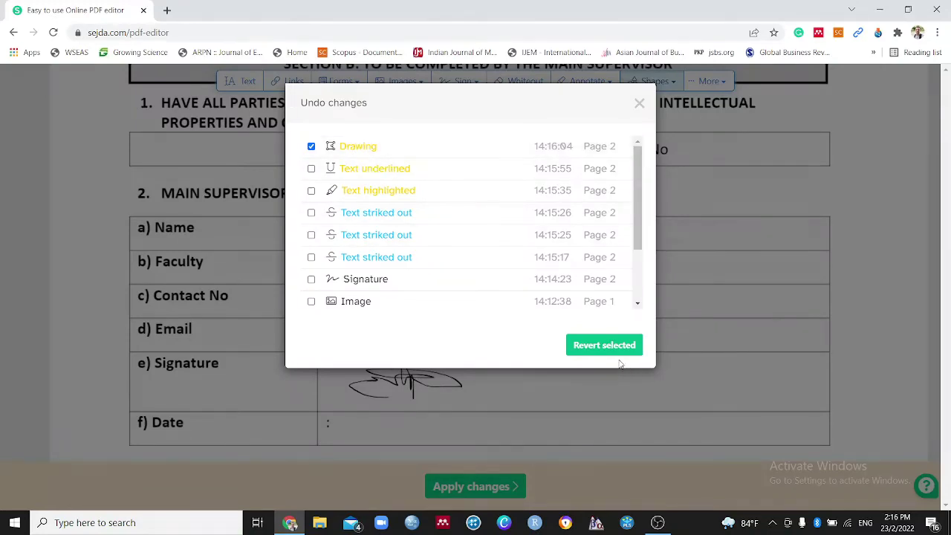
pyautogui.click(602, 346)
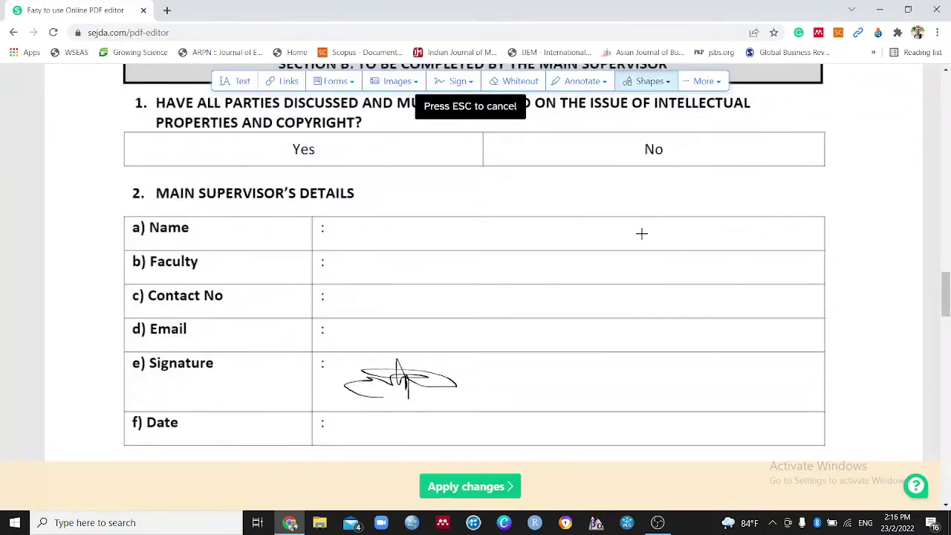
# In the undo history, tick the 'Text underlined' edit for reverting
pyautogui.scroll(3, 642, 236)
pyautogui.scroll(-1, 644, 242)
pyautogui.scroll(1, 644, 242)
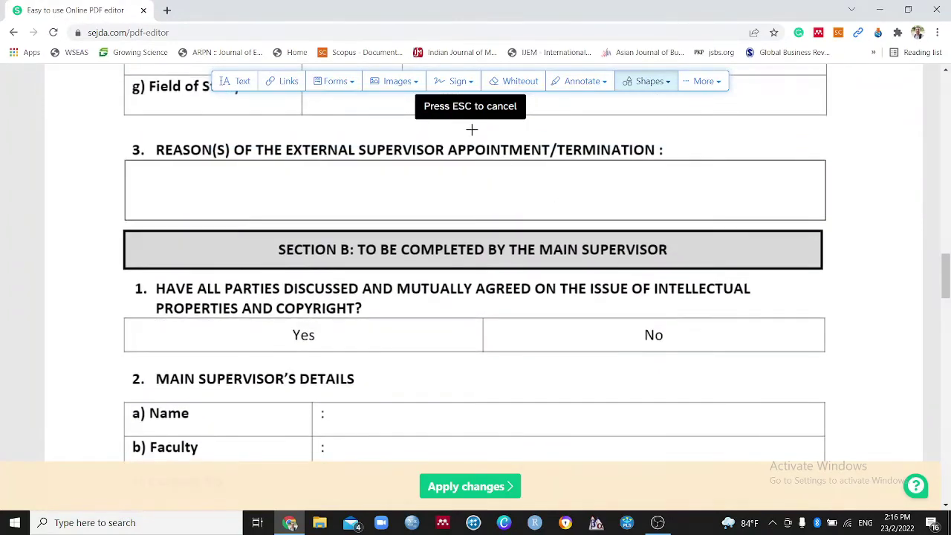
pyautogui.click(705, 81)
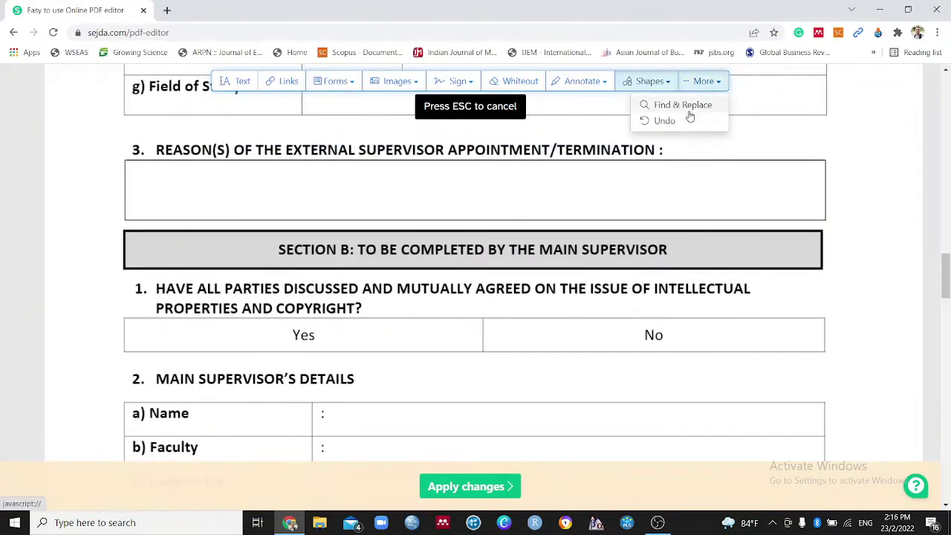
pyautogui.click(685, 120)
pyautogui.click(312, 146)
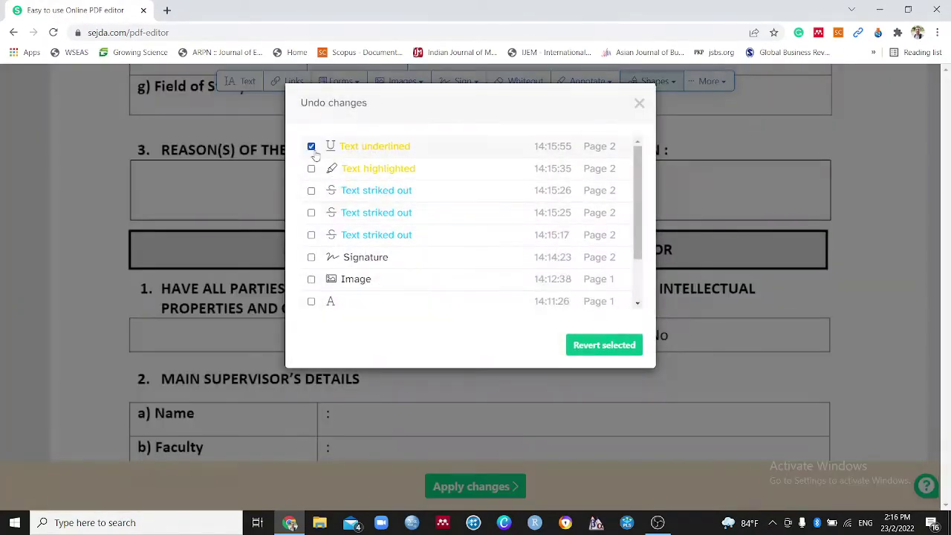
pyautogui.click(584, 347)
pyautogui.moveTo(605, 363); pyautogui.dragTo(518, 390)
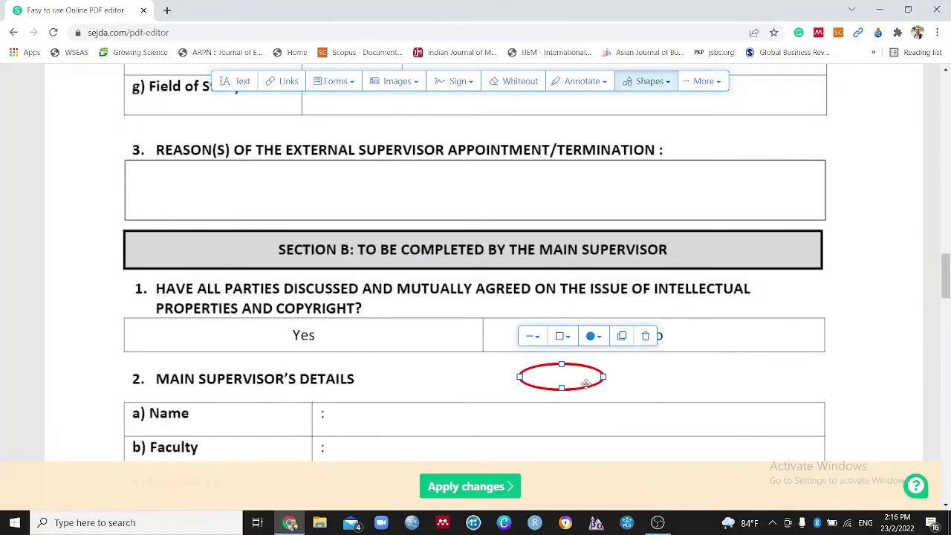
pyautogui.click(645, 336)
pyautogui.click(708, 84)
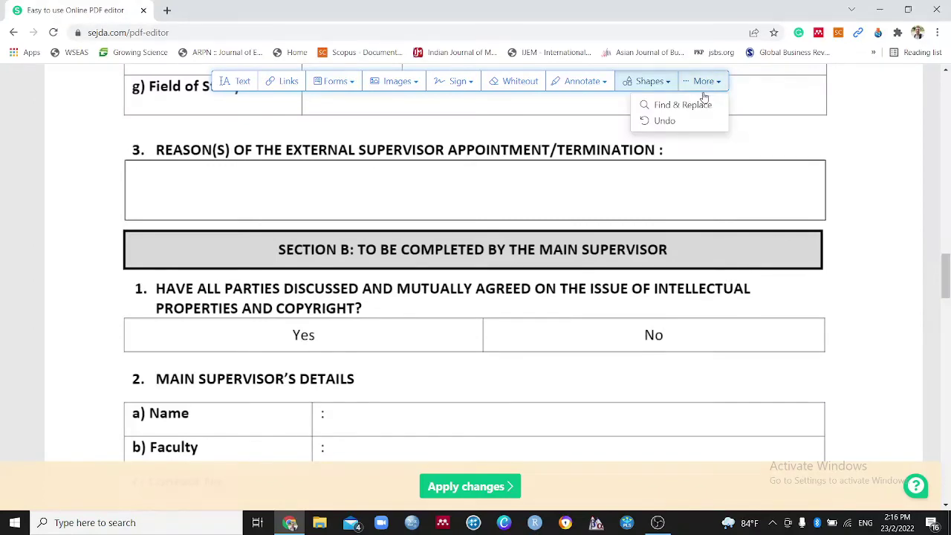
pyautogui.click(691, 121)
pyautogui.click(311, 146)
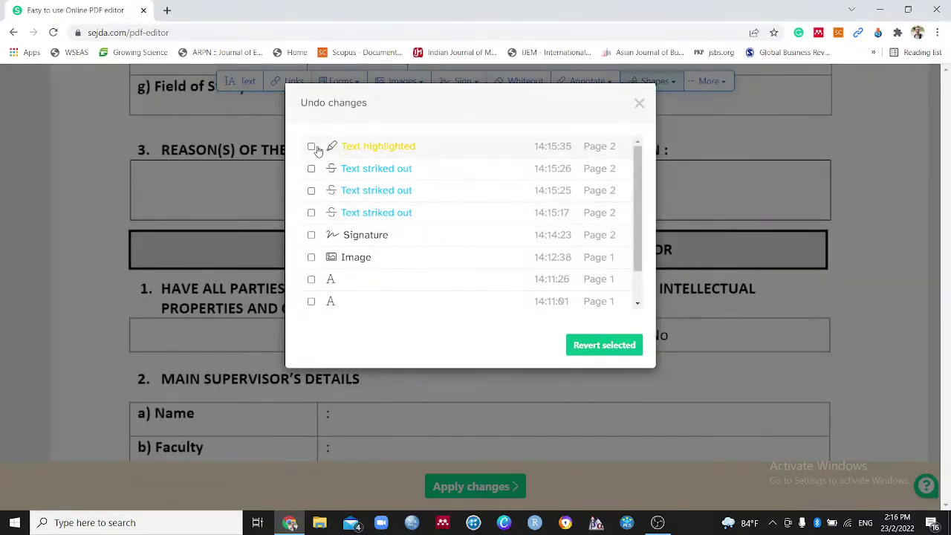
pyautogui.click(605, 346)
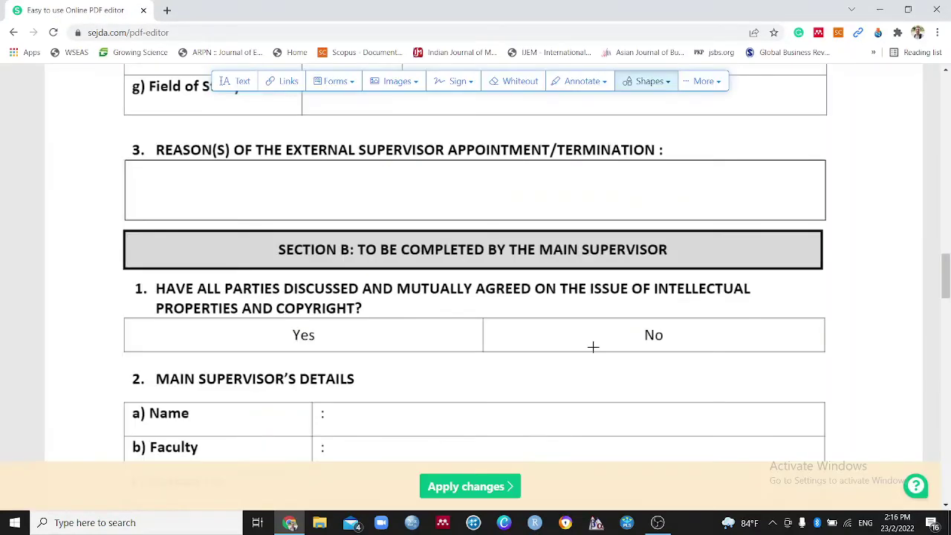
pyautogui.scroll(-2, 507, 308)
pyautogui.scroll(2, 516, 308)
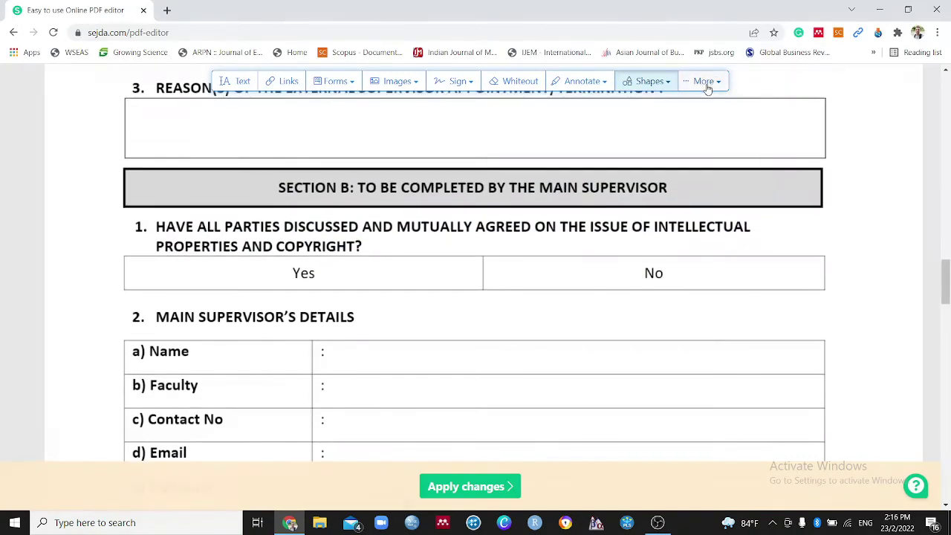
pyautogui.click(704, 81)
pyautogui.click(663, 122)
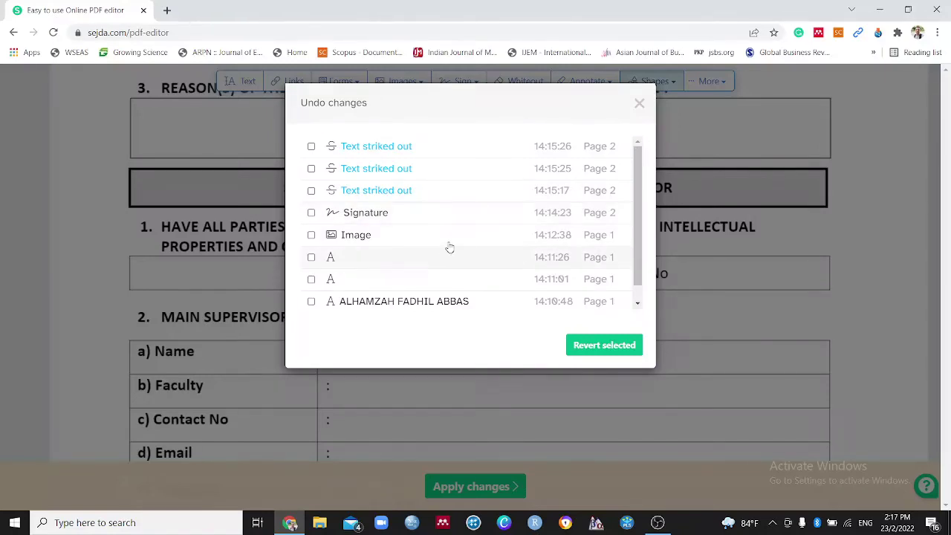
pyautogui.scroll(-1, 450, 247)
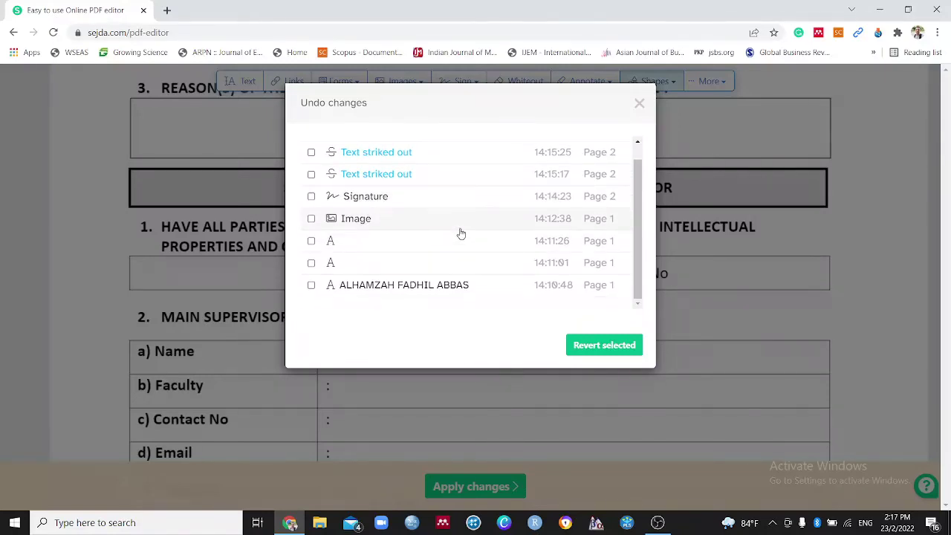
pyautogui.click(639, 104)
pyautogui.scroll(15, 543, 335)
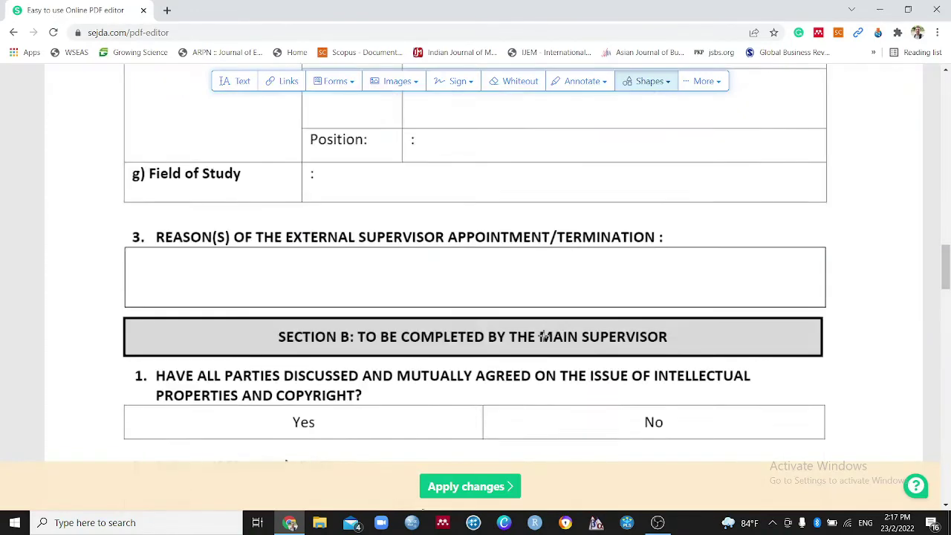
# Scroll to the top of the document and apply all changes
pyautogui.scroll(4, 544, 334)
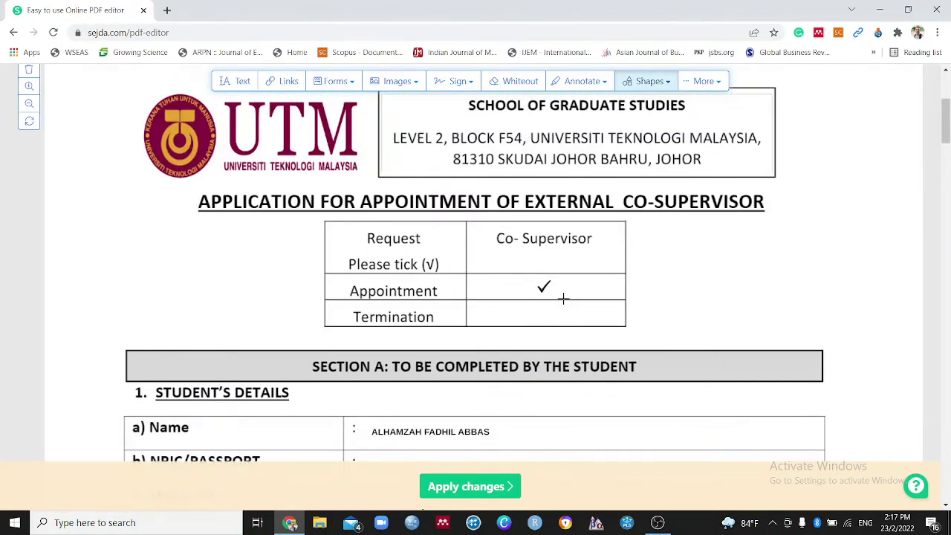
pyautogui.scroll(3, 563, 297)
pyautogui.scroll(1, 562, 298)
pyautogui.scroll(-1, 561, 297)
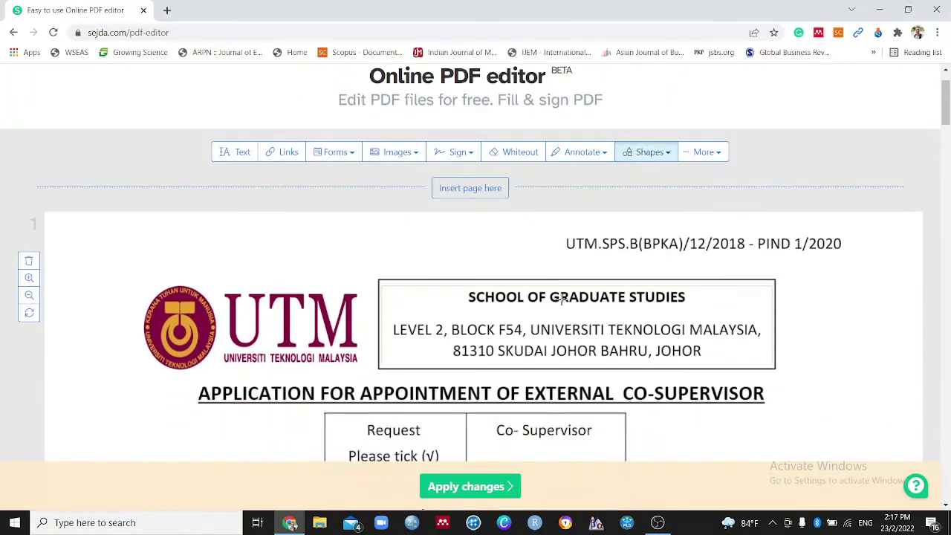
pyautogui.click(492, 487)
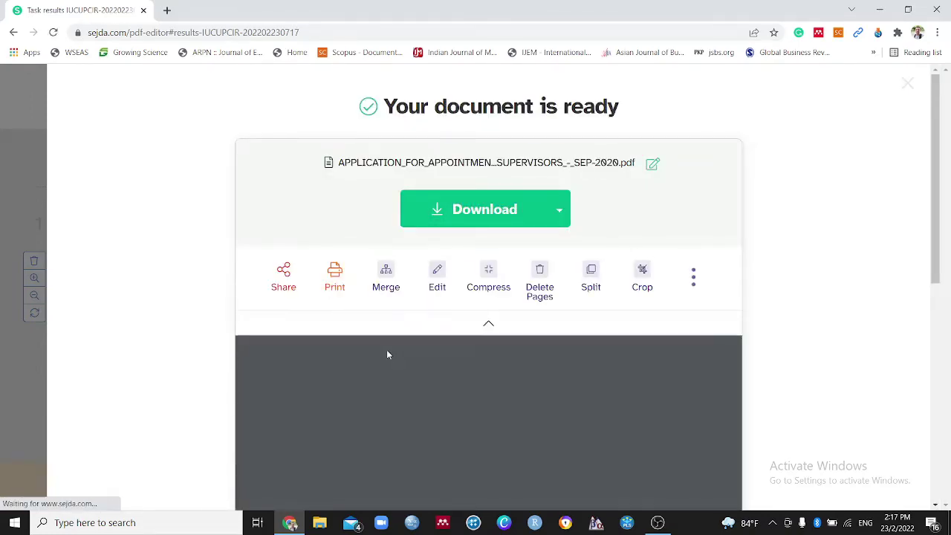
# Download the edited co-supervisor application PDF
pyautogui.scroll(-2, 481, 358)
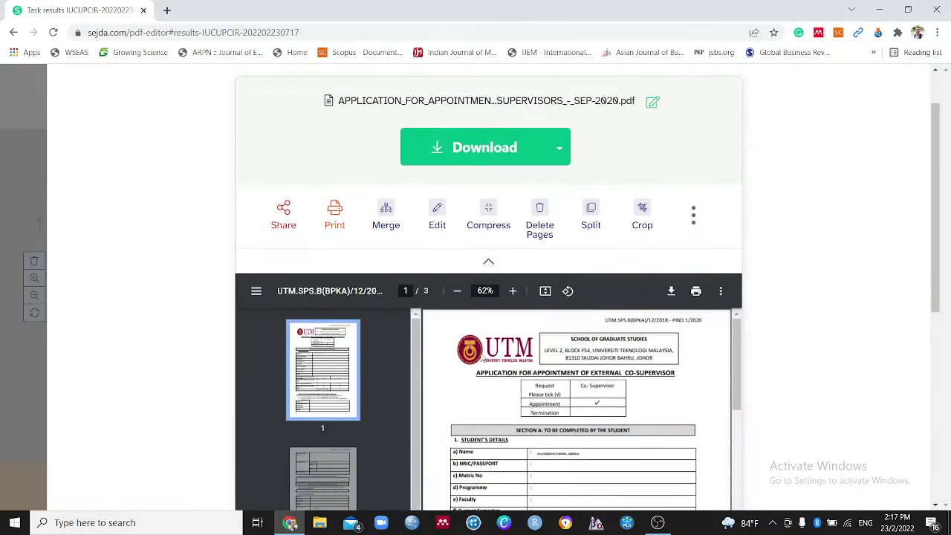
pyautogui.scroll(1, 483, 358)
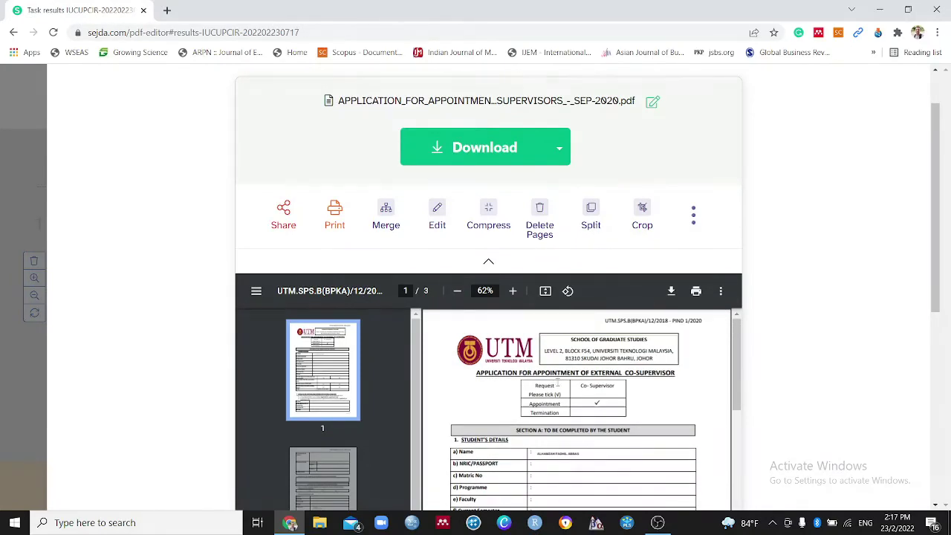
pyautogui.scroll(-1, 720, 403)
pyautogui.scroll(-2, 647, 381)
pyautogui.scroll(3, 646, 380)
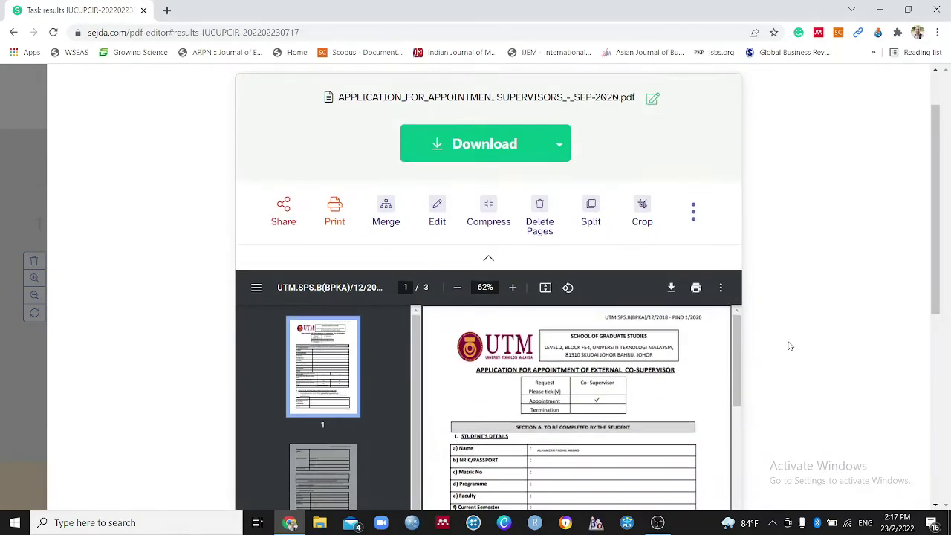
pyautogui.scroll(-1, 791, 348)
pyautogui.scroll(-2, 791, 347)
pyautogui.scroll(-3, 546, 245)
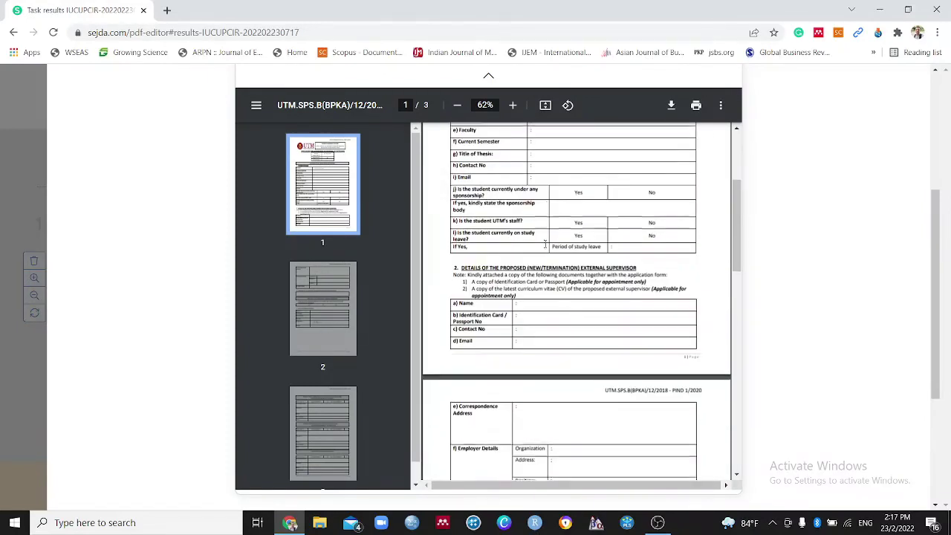
pyautogui.scroll(3, 572, 286)
pyautogui.scroll(-10, 571, 287)
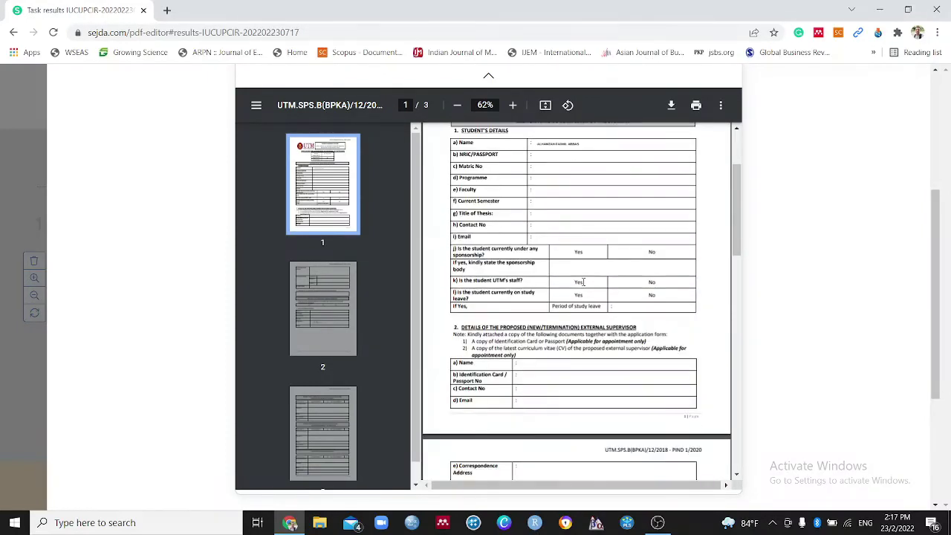
pyautogui.scroll(10, 582, 296)
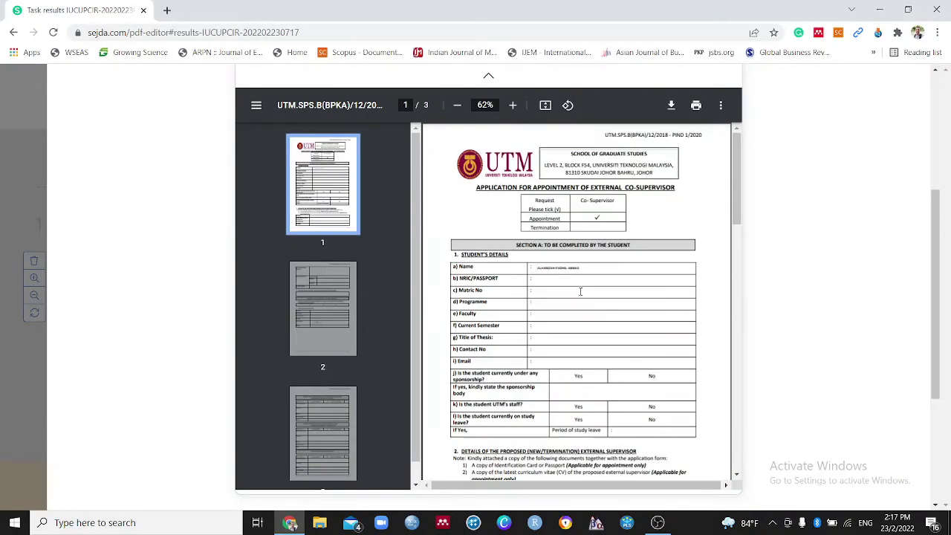
pyautogui.scroll(3, 855, 260)
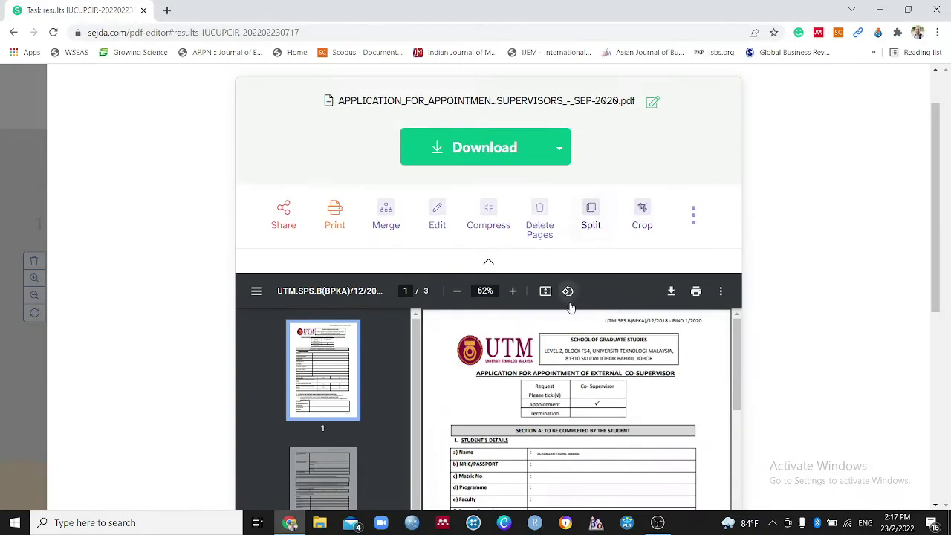
pyautogui.scroll(-1, 787, 326)
pyautogui.scroll(1, 786, 327)
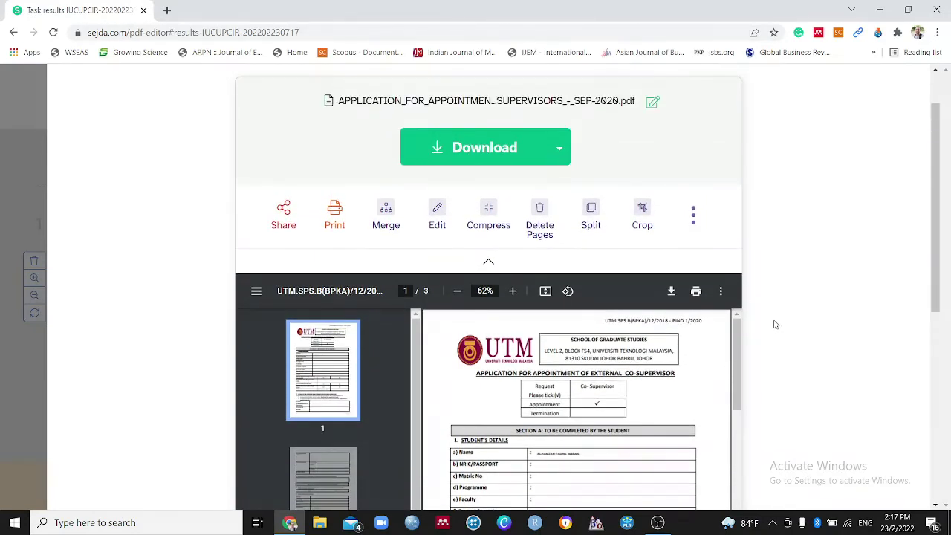
pyautogui.scroll(1, 769, 252)
pyautogui.click(483, 211)
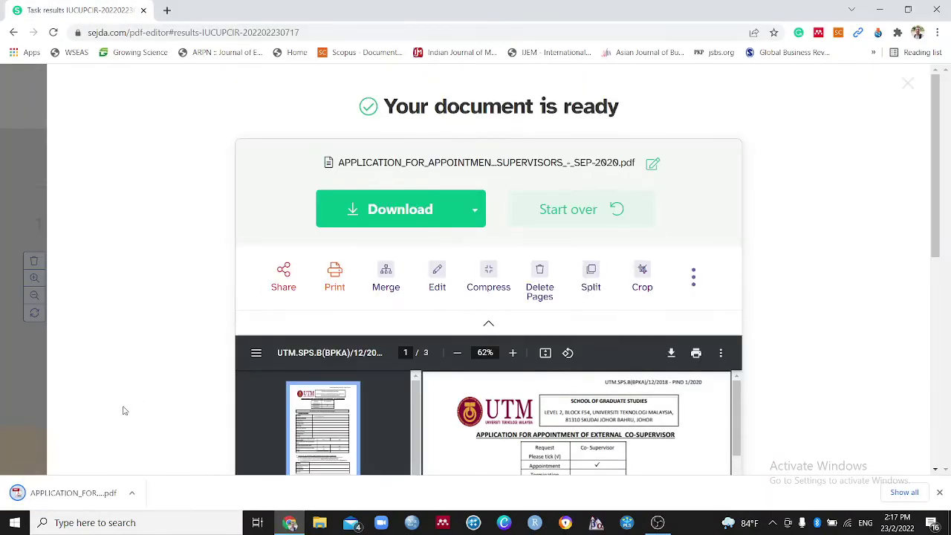
# Show the downloaded PDF in its Downloads folder and open it in Adobe Reader
pyautogui.click(131, 493)
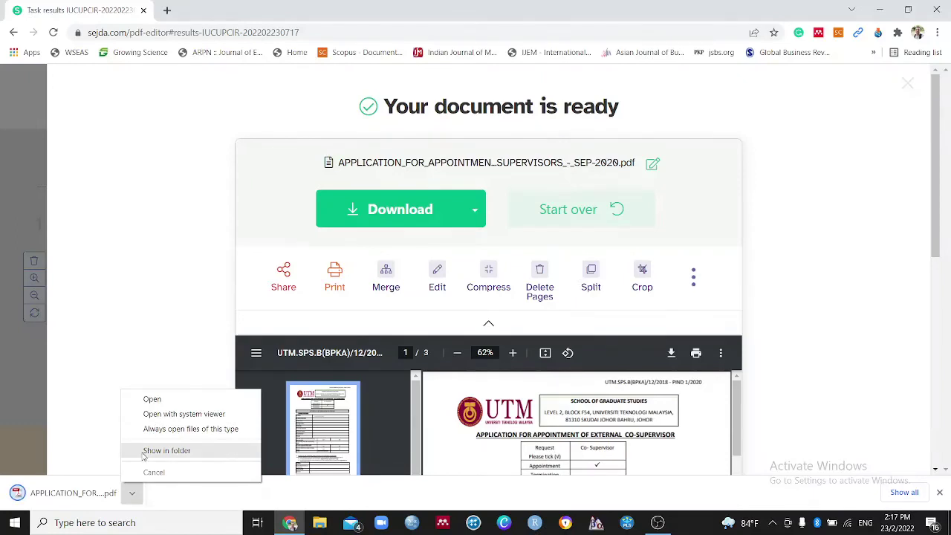
pyautogui.click(165, 451)
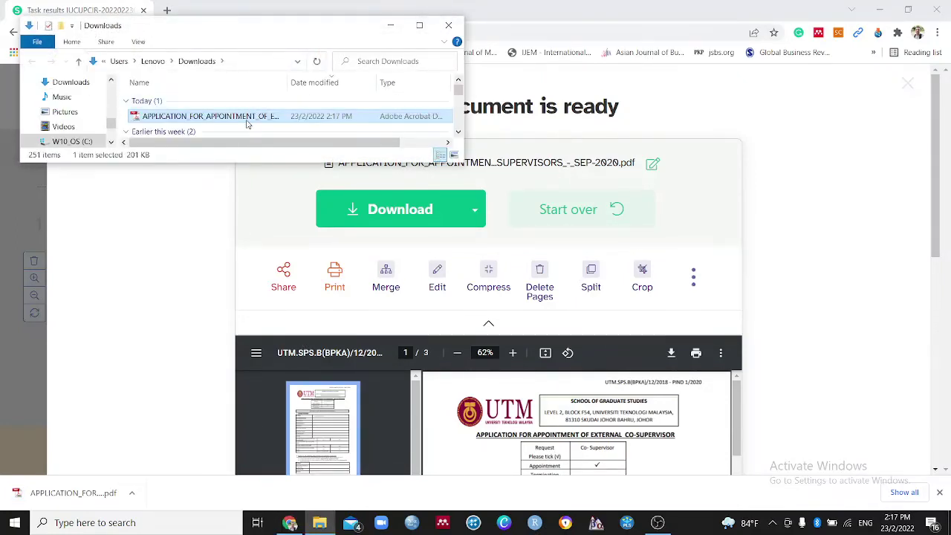
pyautogui.doubleClick(243, 117)
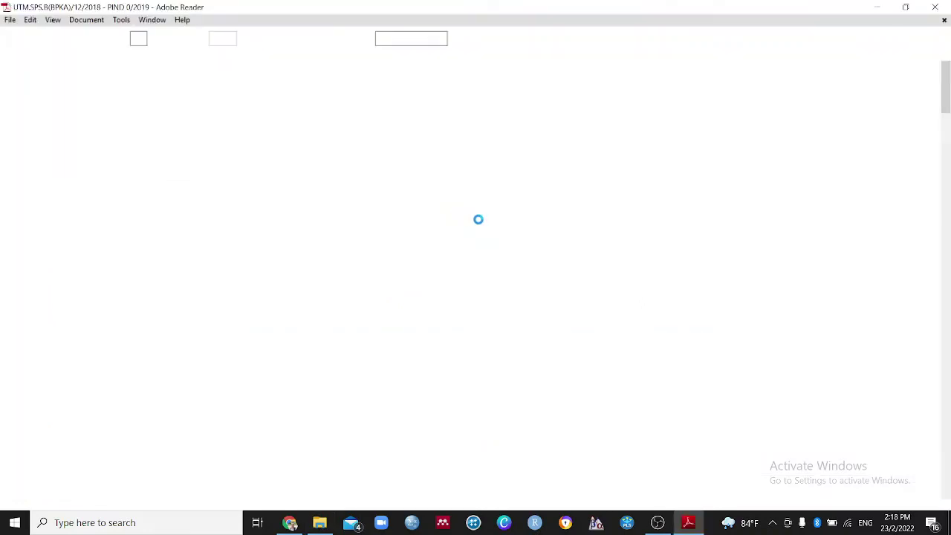
pyautogui.scroll(-1, 599, 253)
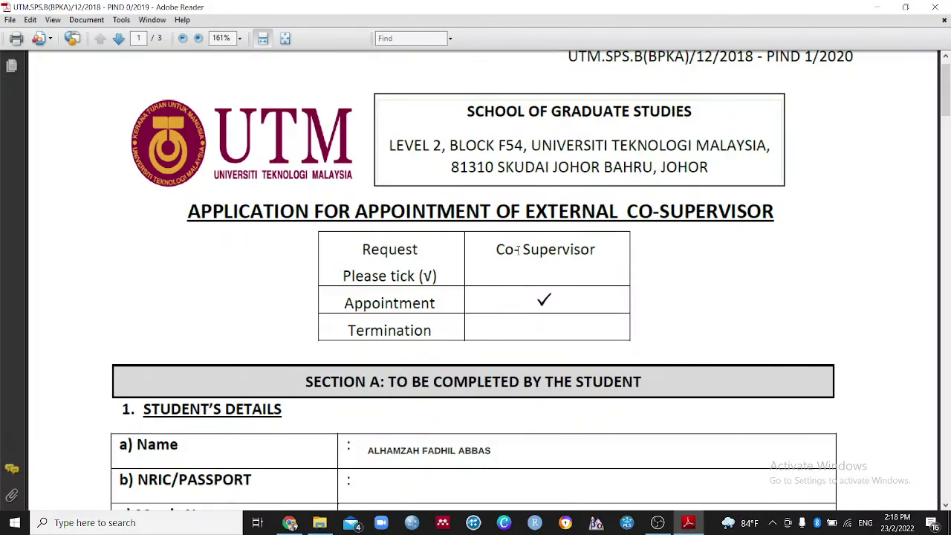
pyautogui.scroll(-2, 519, 251)
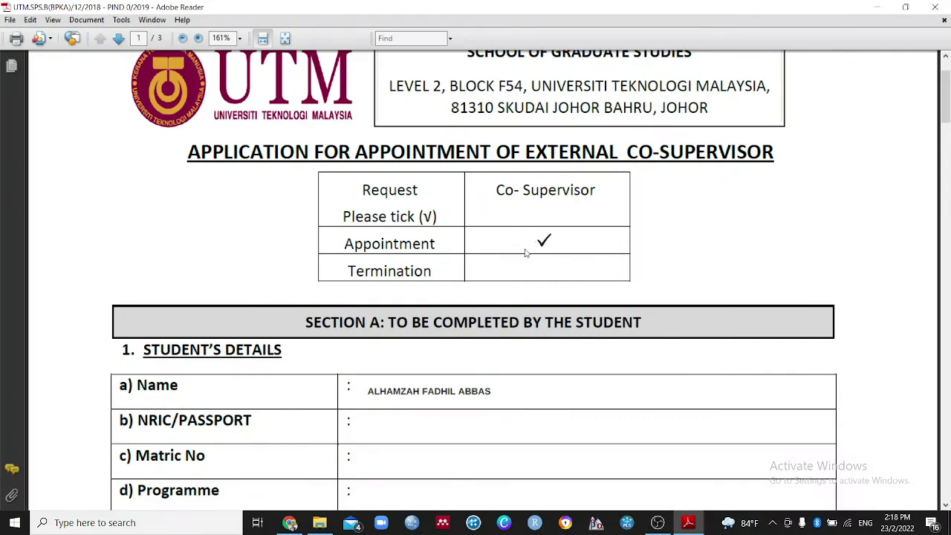
pyautogui.scroll(-3, 408, 369)
pyautogui.scroll(-17, 423, 310)
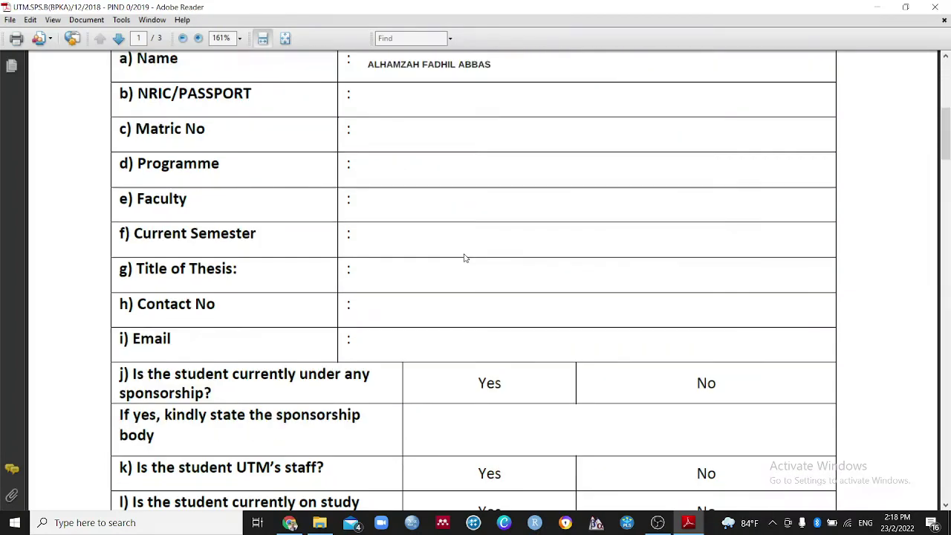
pyautogui.scroll(-20, 483, 220)
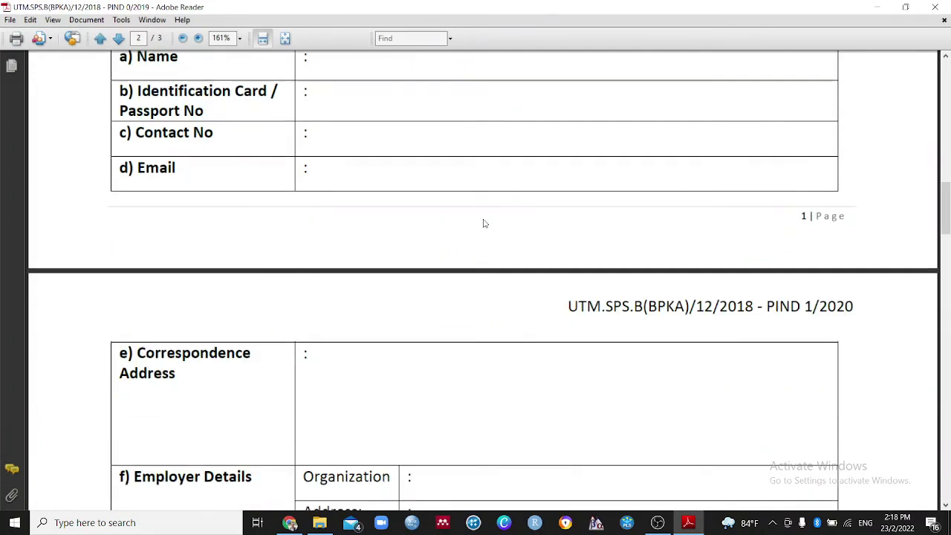
pyautogui.scroll(-13, 483, 226)
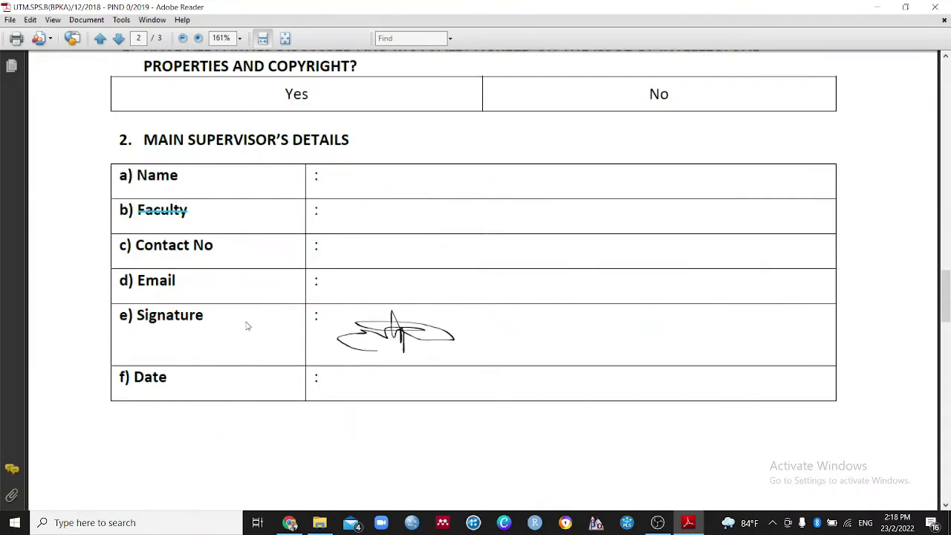
pyautogui.scroll(5, 621, 279)
pyautogui.scroll(2, 943, 293)
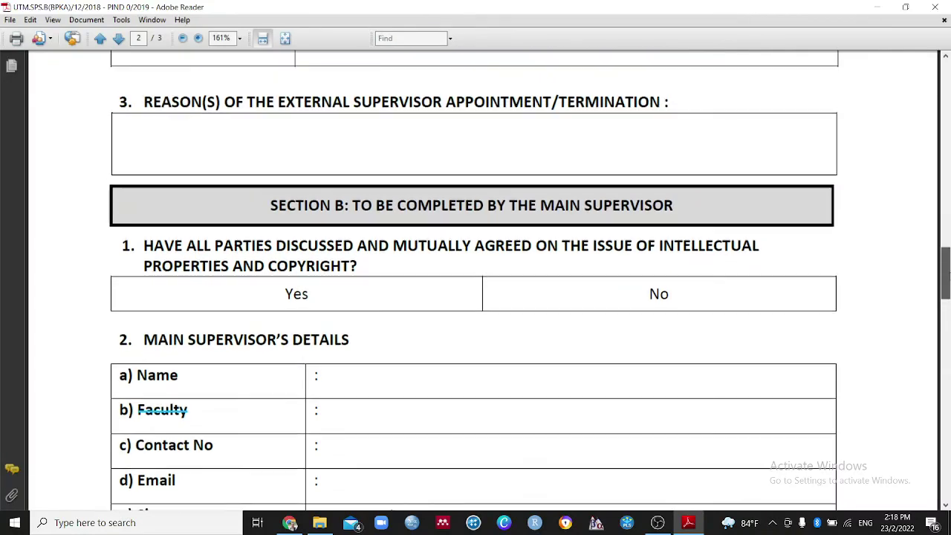
pyautogui.moveTo(944, 273); pyautogui.dragTo(947, 85)
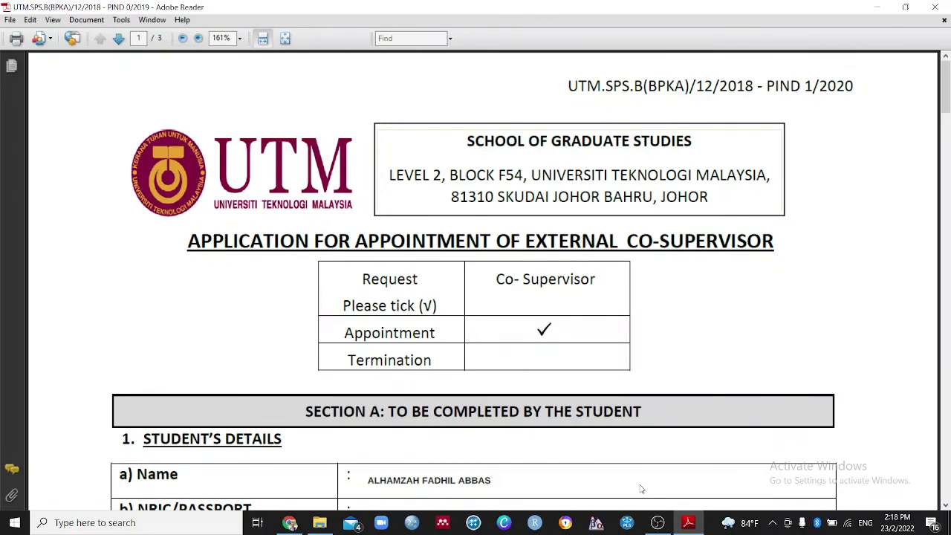
pyautogui.click(657, 521)
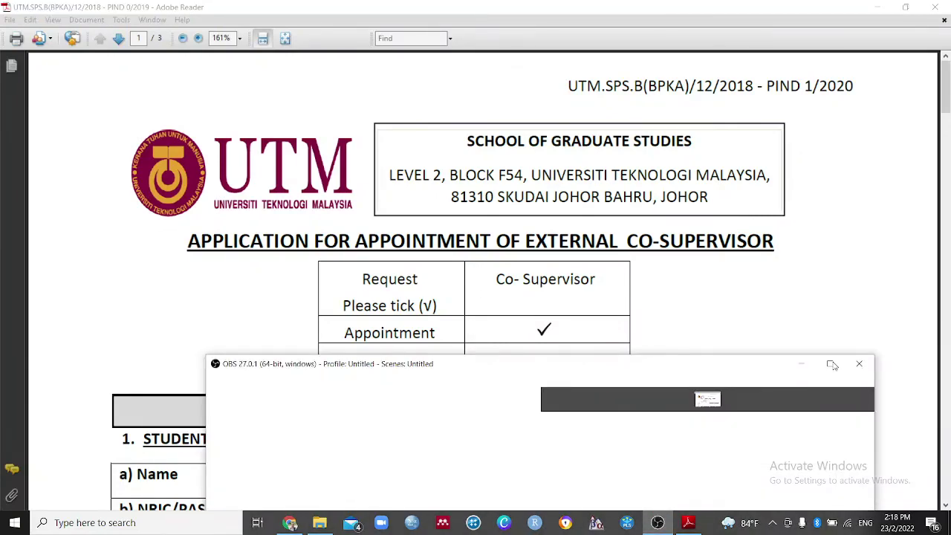